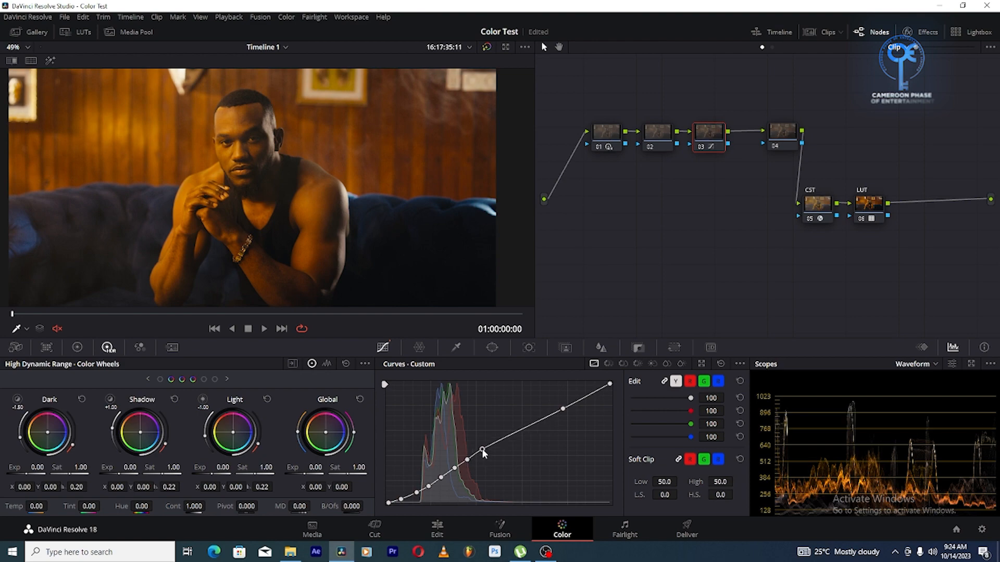
Soften the highlights on node 03's custom curve by adding an upper-midtone point and lowering the white end, and review the full-screen frame
{"action": "left_click", "coordinate": [503, 440]}
{"action": "left_click", "coordinate": [525, 428]}
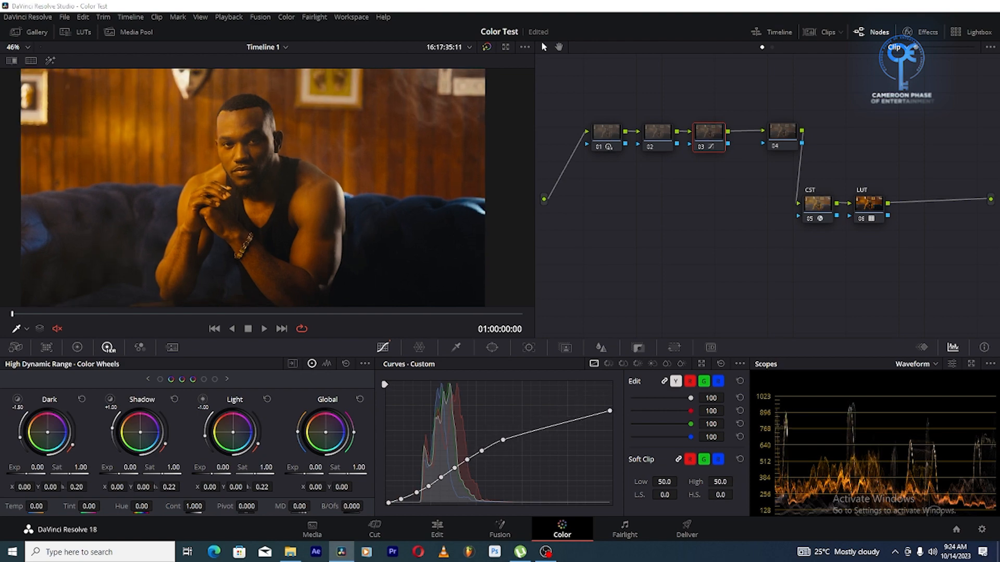
{"action": "key", "text": "ctrl+f"}
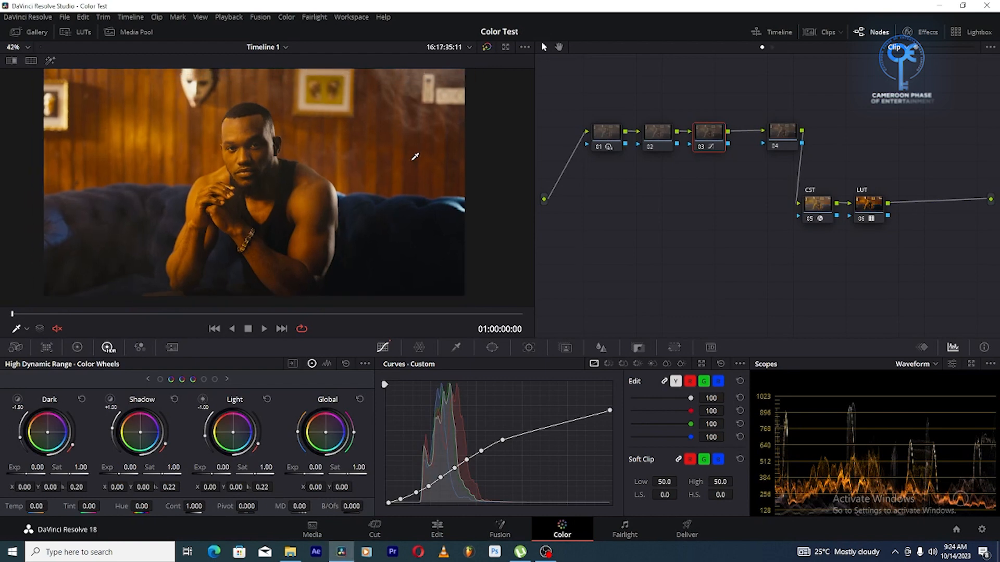
{"action": "scroll", "coordinate": [415, 156], "scroll_direction": "down", "scroll_amount": 1}
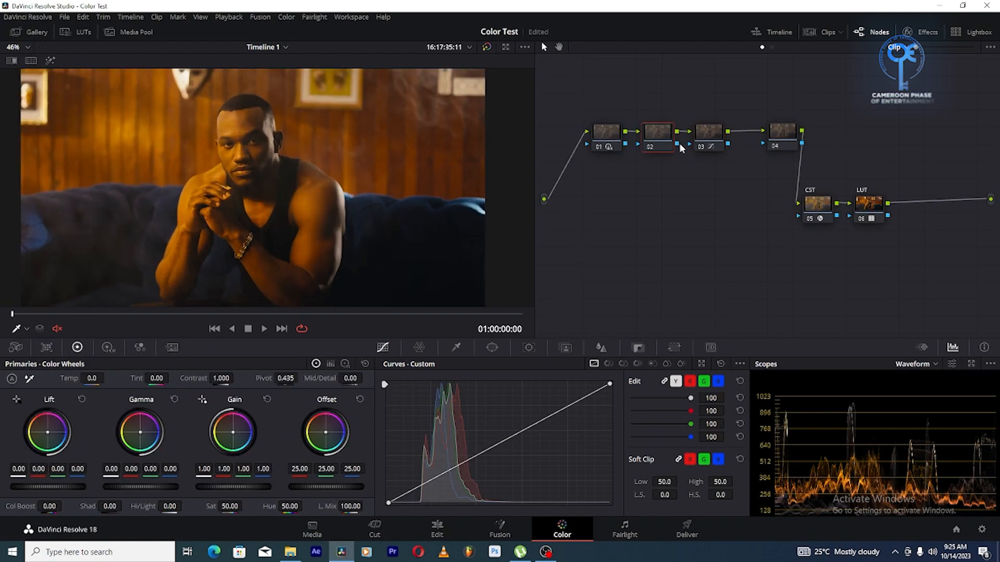
On node 02, push the Offset wheel toward teal, to red 21.88, green 25.26 and blue 25.97
{"action": "left_click", "coordinate": [705, 134]}
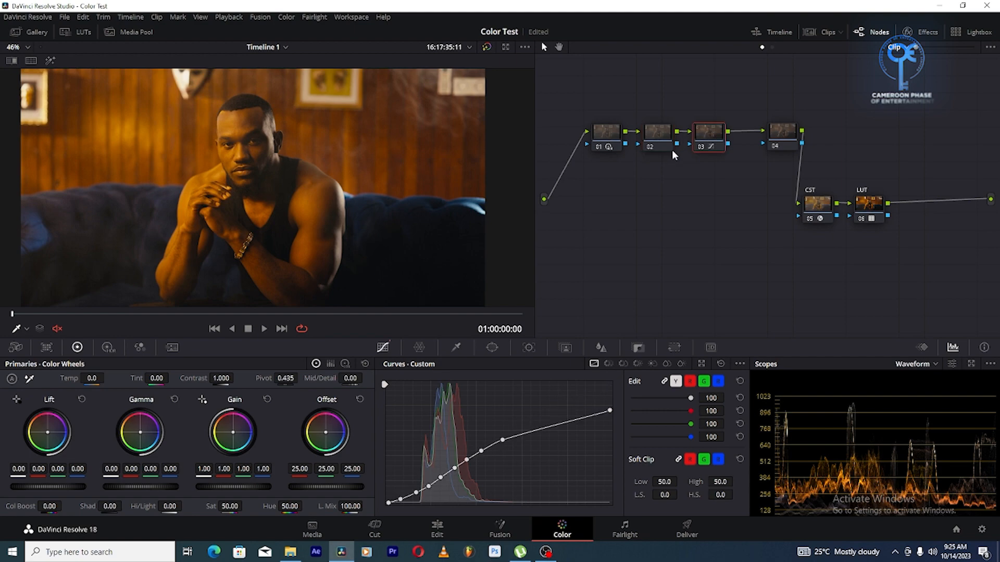
{"action": "left_click", "coordinate": [664, 134]}
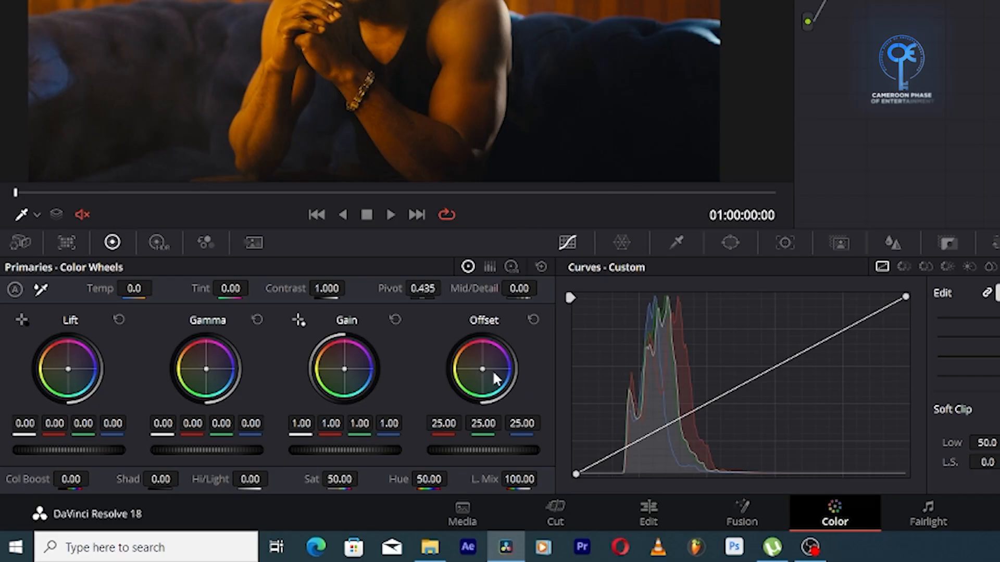
{"action": "left_click_drag", "start_coordinate": [494, 378], "coordinate": [500, 384]}
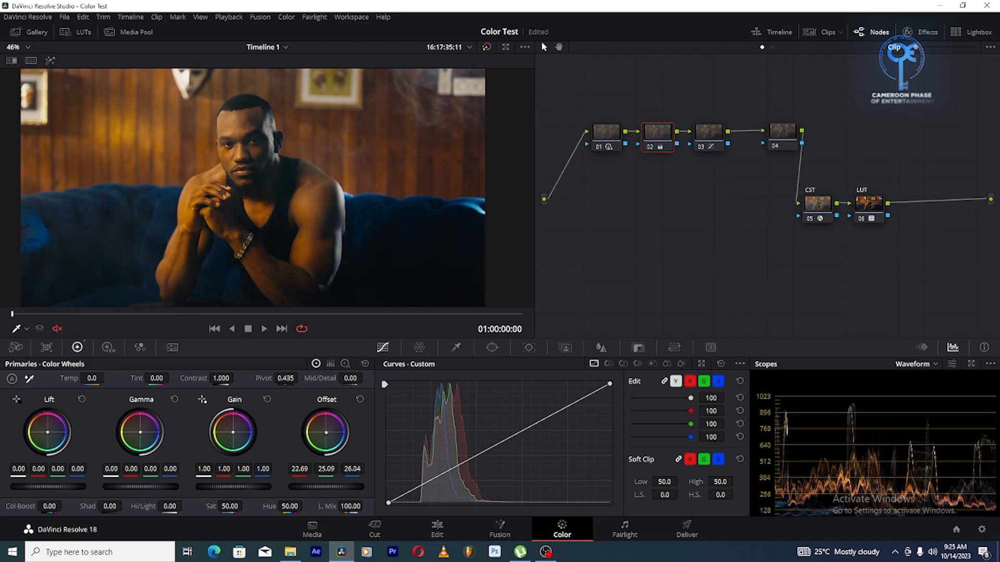
{"action": "left_click_drag", "start_coordinate": [326, 432], "coordinate": [326, 434]}
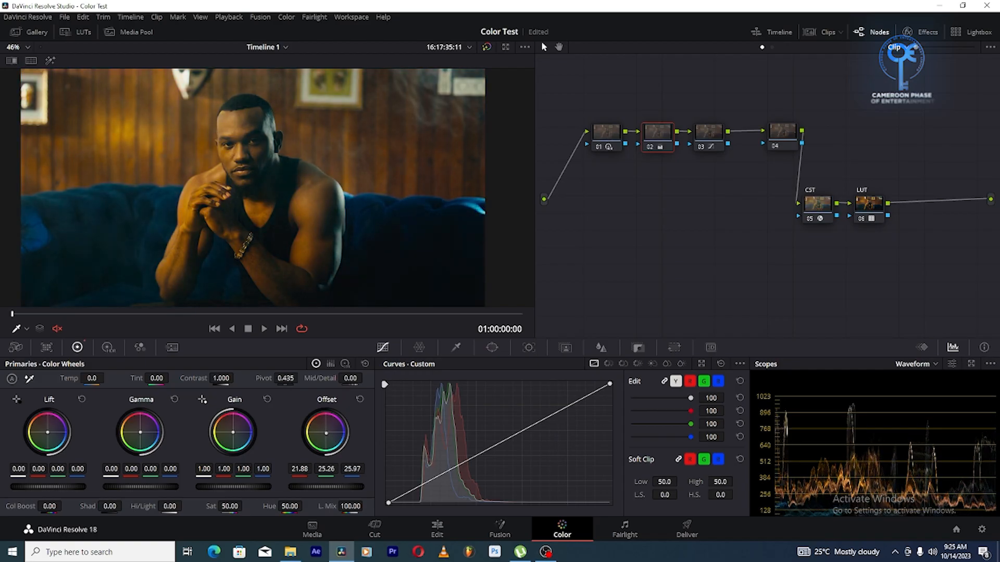
{"action": "scroll", "coordinate": [458, 266], "scroll_direction": "up", "scroll_amount": 1}
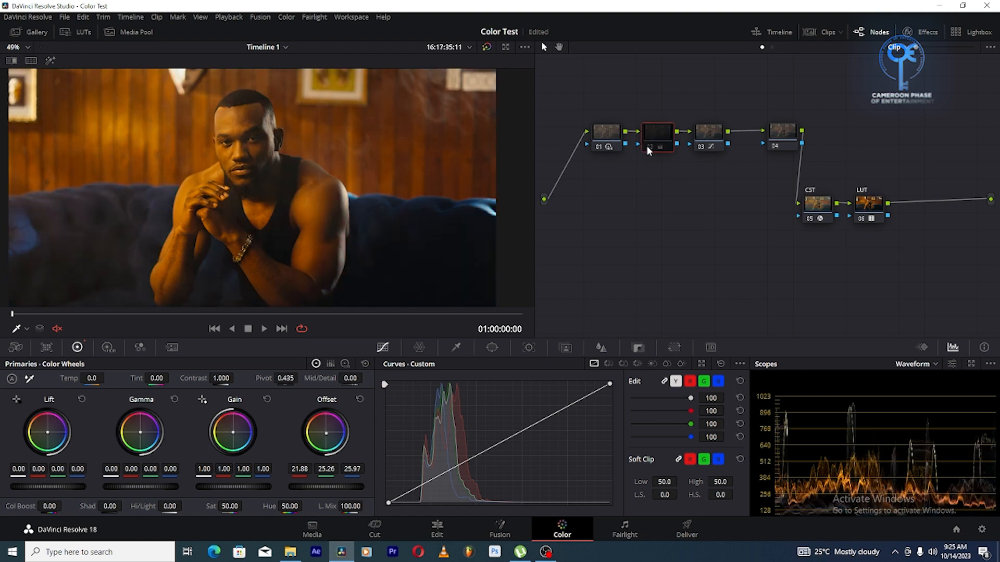
Examine the graded skin and couch colours in the enlarged frame with the vectorscope, and return the scope to Waveform
{"action": "left_click", "coordinate": [915, 364]}
{"action": "left_click", "coordinate": [914, 401]}
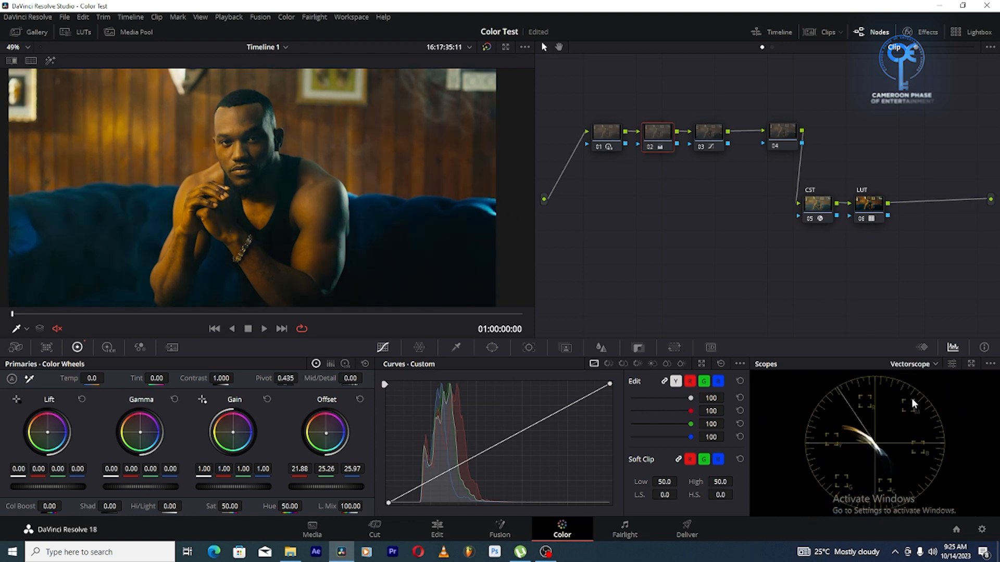
{"action": "scroll", "coordinate": [252, 194], "scroll_direction": "down", "scroll_amount": 3}
{"action": "scroll", "coordinate": [252, 194], "scroll_direction": "up", "scroll_amount": 1}
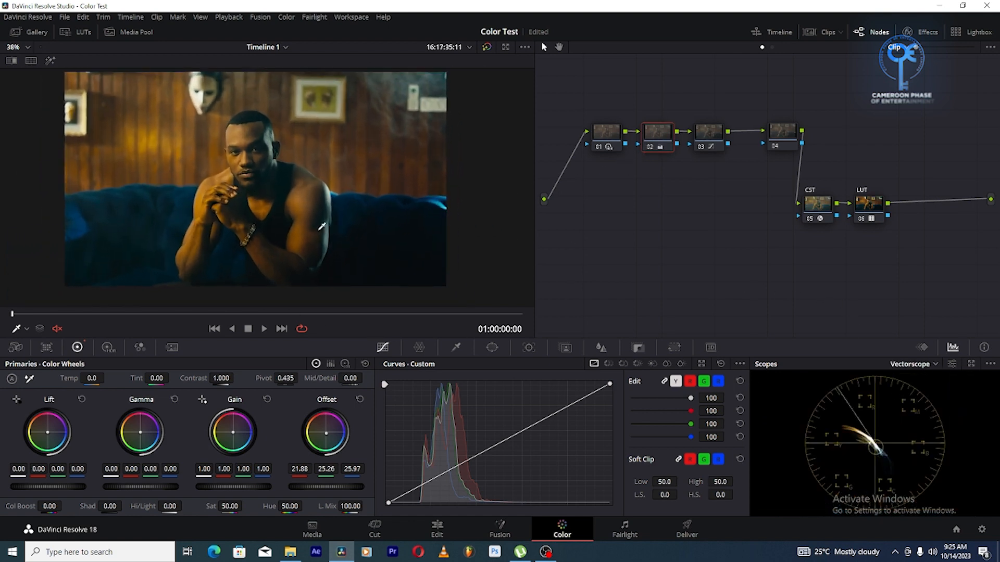
{"action": "scroll", "coordinate": [234, 214], "scroll_direction": "up", "scroll_amount": 2}
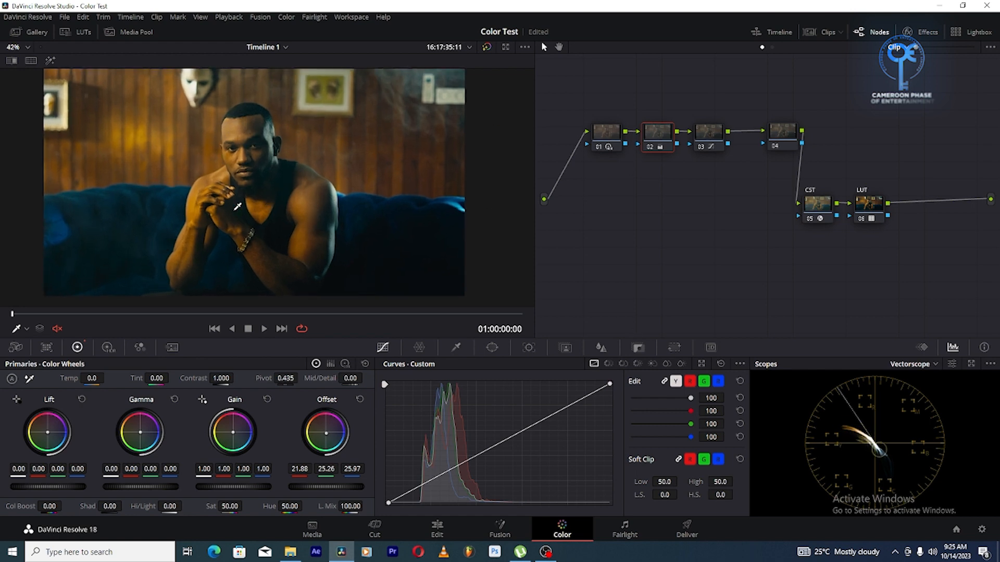
{"action": "scroll", "coordinate": [203, 202], "scroll_direction": "down", "scroll_amount": 1}
{"action": "scroll", "coordinate": [203, 202], "scroll_direction": "up", "scroll_amount": 8}
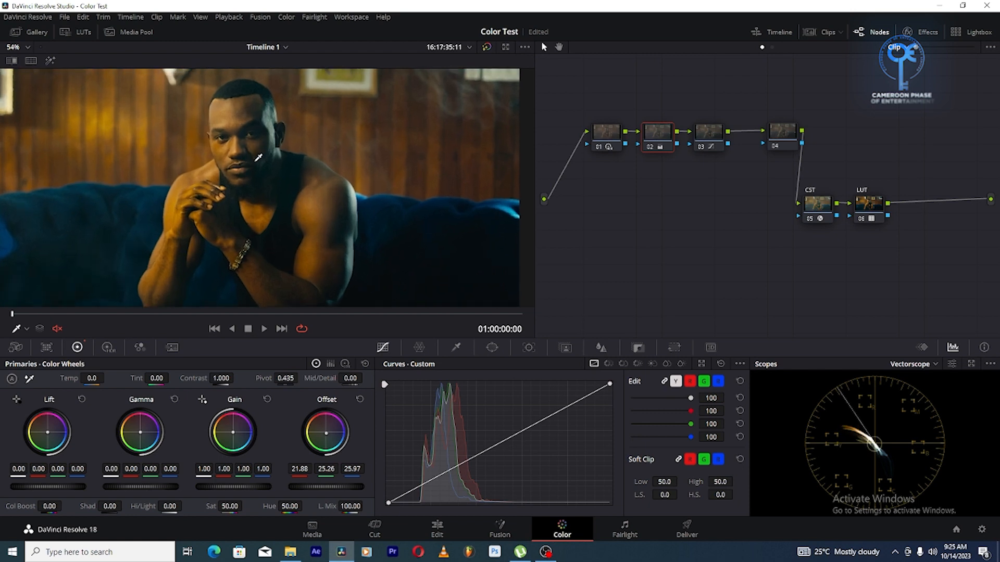
{"action": "scroll", "coordinate": [280, 259], "scroll_direction": "up", "scroll_amount": 6}
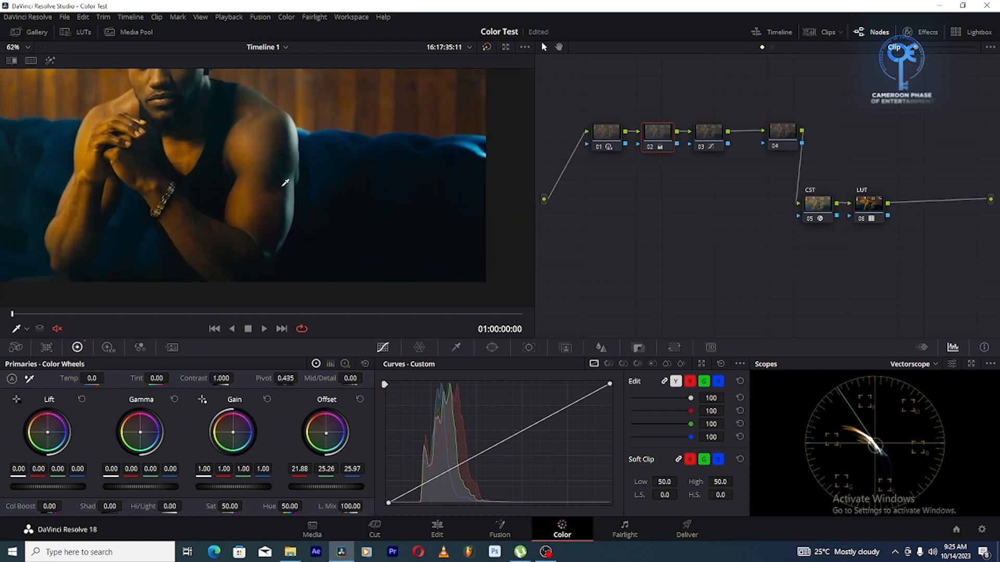
{"action": "left_click", "coordinate": [914, 365]}
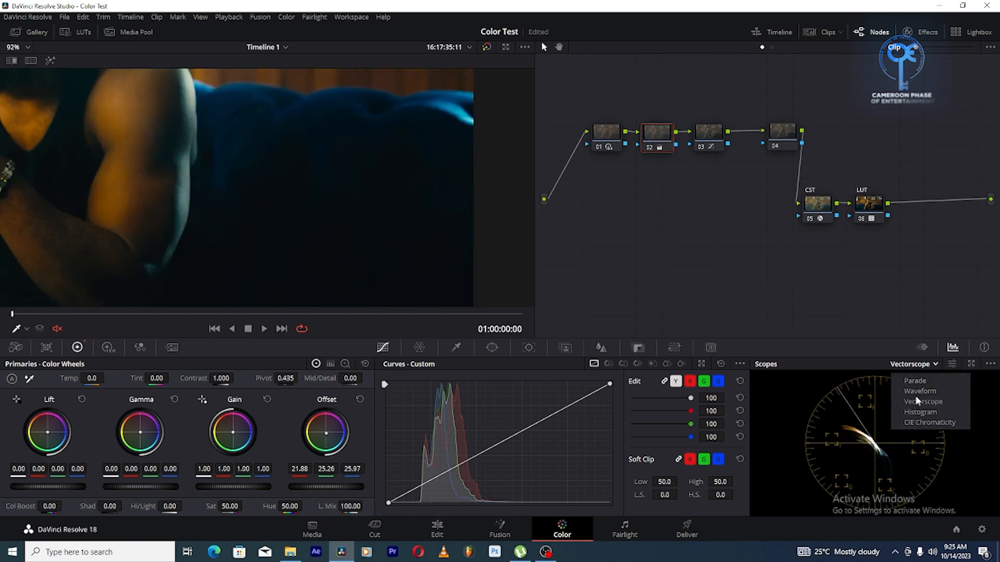
{"action": "left_click", "coordinate": [916, 391]}
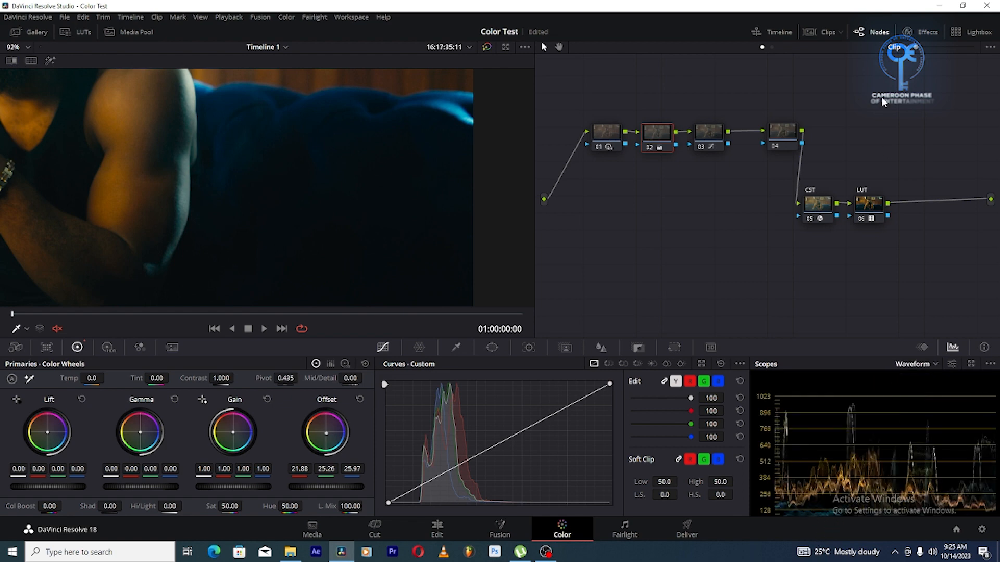
{"action": "left_click", "coordinate": [919, 36]}
{"action": "left_click", "coordinate": [920, 36]}
{"action": "scroll", "coordinate": [208, 194], "scroll_direction": "down", "scroll_amount": 4}
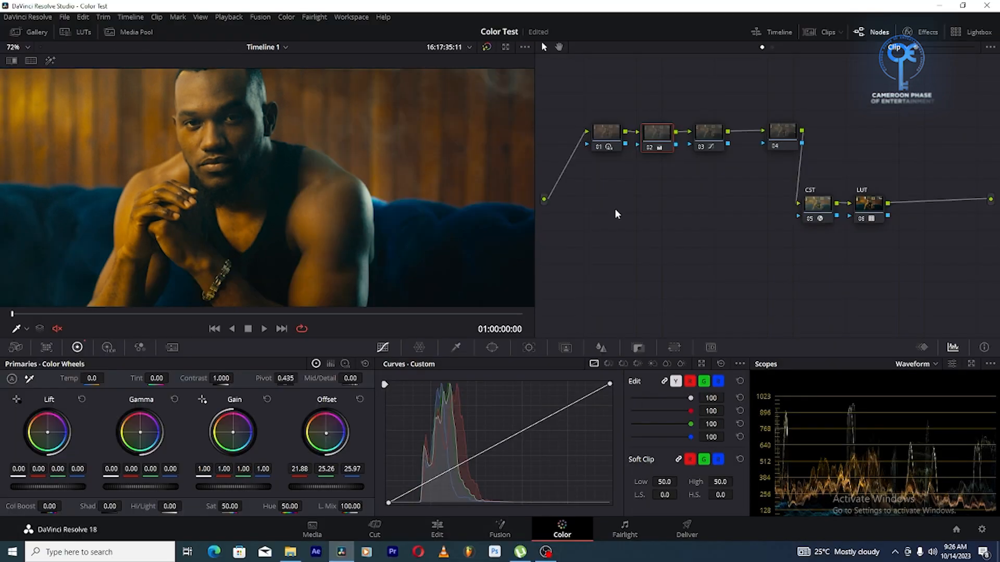
On node 03, rotate the orange skin hue by 10.35 at input hue 285.36 with the Hue Vs Hue curve, and compare before and after
{"action": "left_click", "coordinate": [895, 136]}
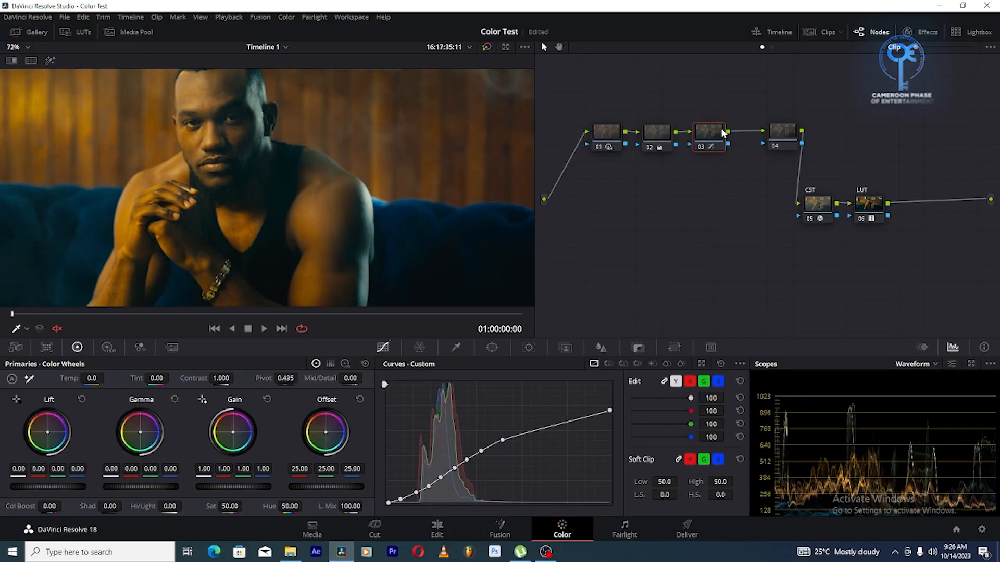
{"action": "left_click", "coordinate": [609, 363]}
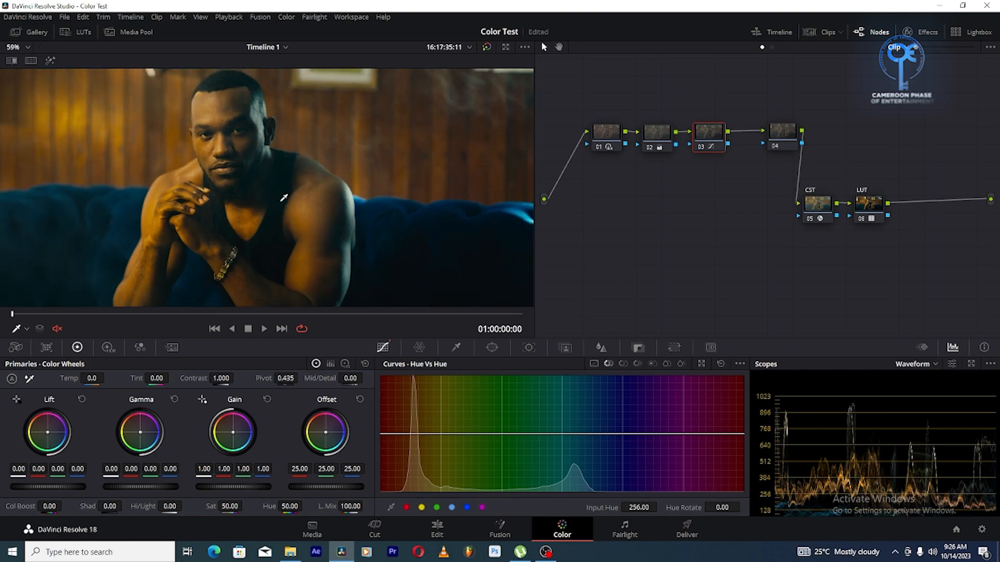
{"action": "left_click_drag", "start_coordinate": [530, 487], "coordinate": [530, 482]}
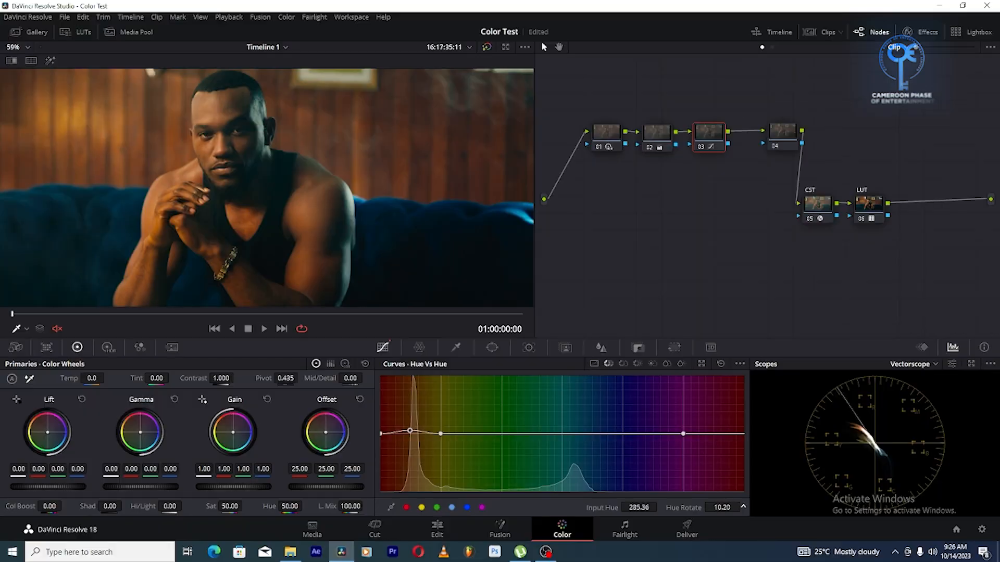
{"action": "scroll", "coordinate": [252, 174], "scroll_direction": "down", "scroll_amount": 7}
{"action": "left_click", "coordinate": [701, 148]}
{"action": "left_click", "coordinate": [701, 148]}
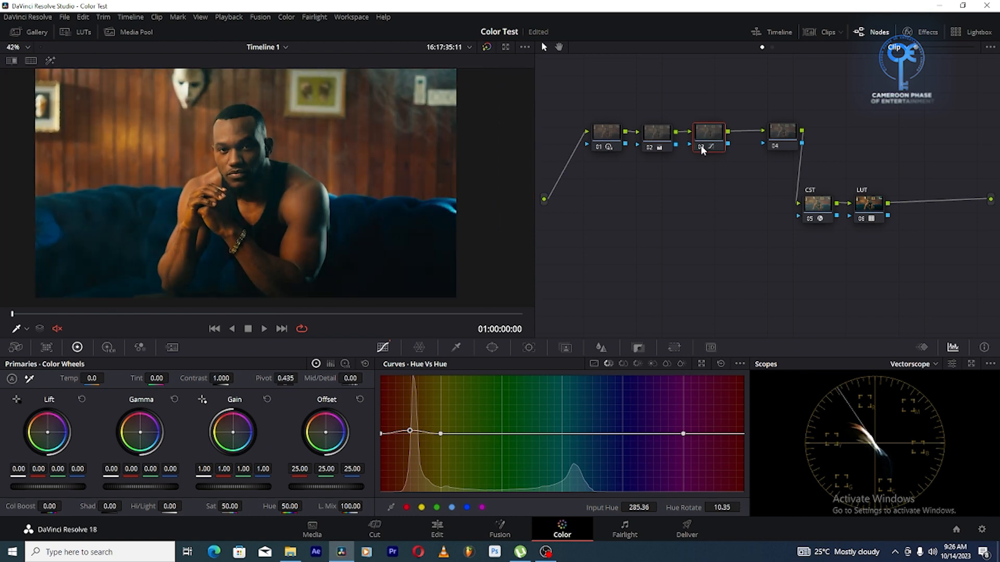
On node 02, warm the shadows with the log Shadow wheel to red 0.03, green -0.01 and blue -0.03
{"action": "scroll", "coordinate": [329, 142], "scroll_direction": "up", "scroll_amount": 1}
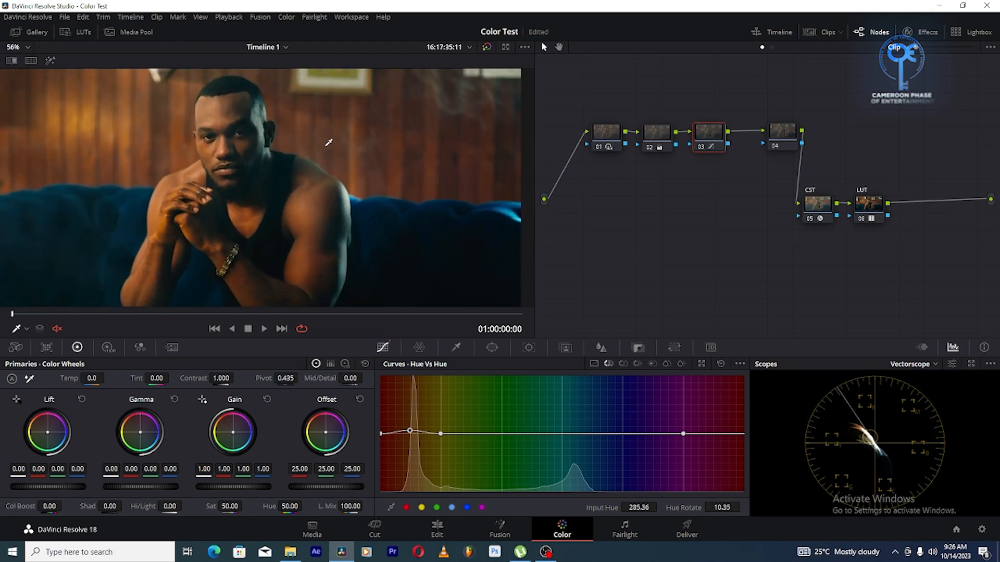
{"action": "scroll", "coordinate": [316, 151], "scroll_direction": "up", "scroll_amount": 1}
{"action": "scroll", "coordinate": [316, 151], "scroll_direction": "down", "scroll_amount": 3}
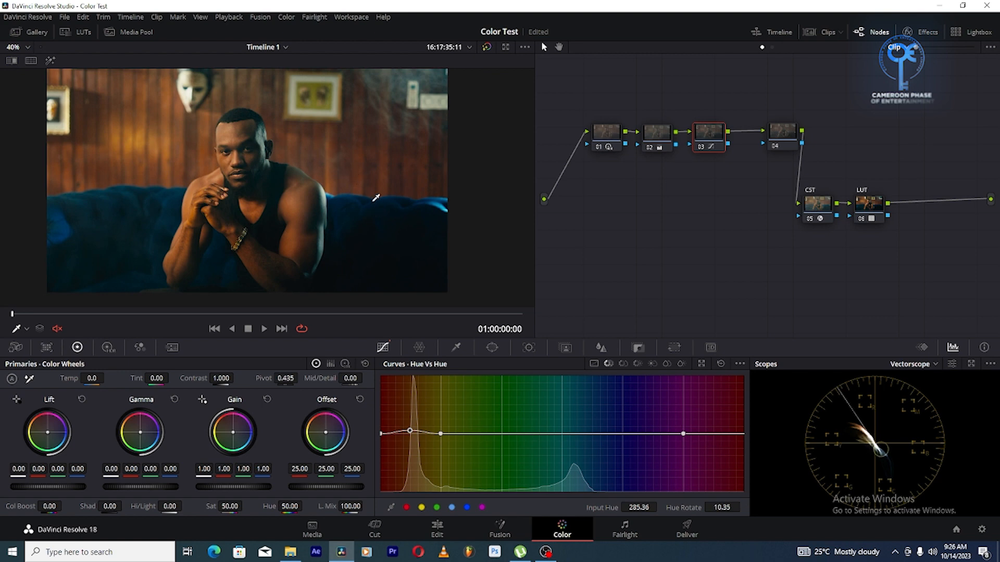
{"action": "scroll", "coordinate": [374, 193], "scroll_direction": "up", "scroll_amount": 5}
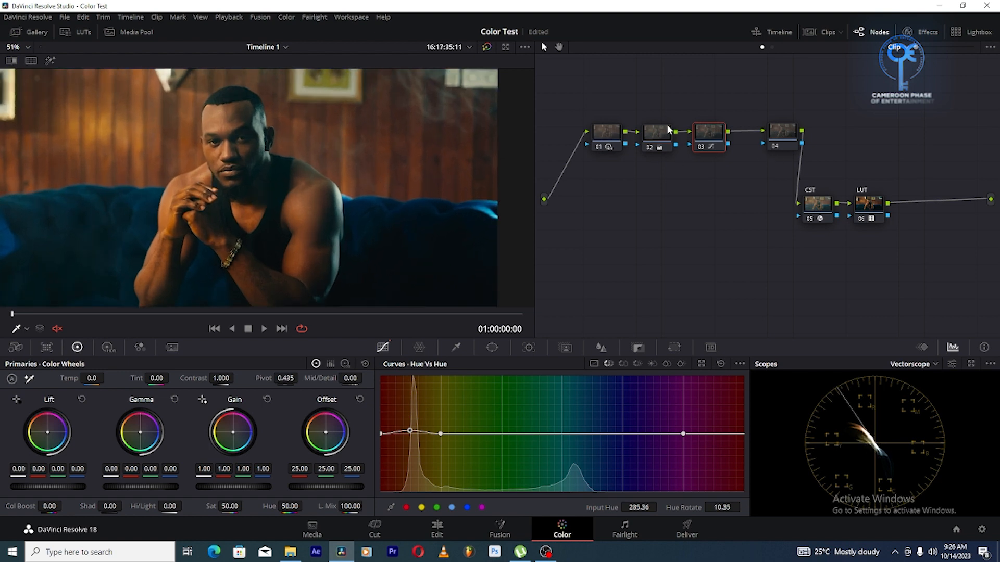
{"action": "left_click", "coordinate": [660, 134]}
{"action": "scroll", "coordinate": [318, 137], "scroll_direction": "up", "scroll_amount": 3}
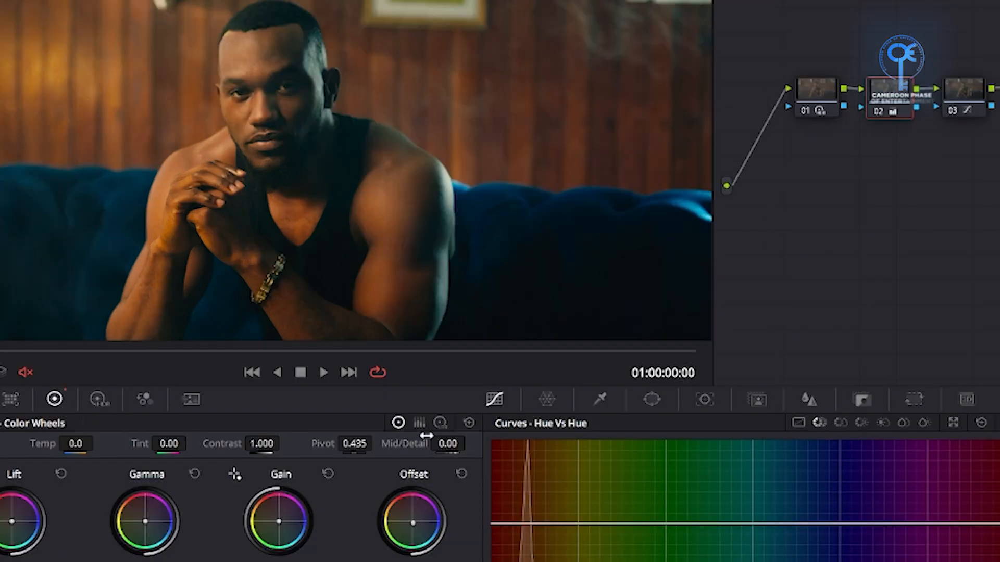
{"action": "left_click", "coordinate": [348, 364]}
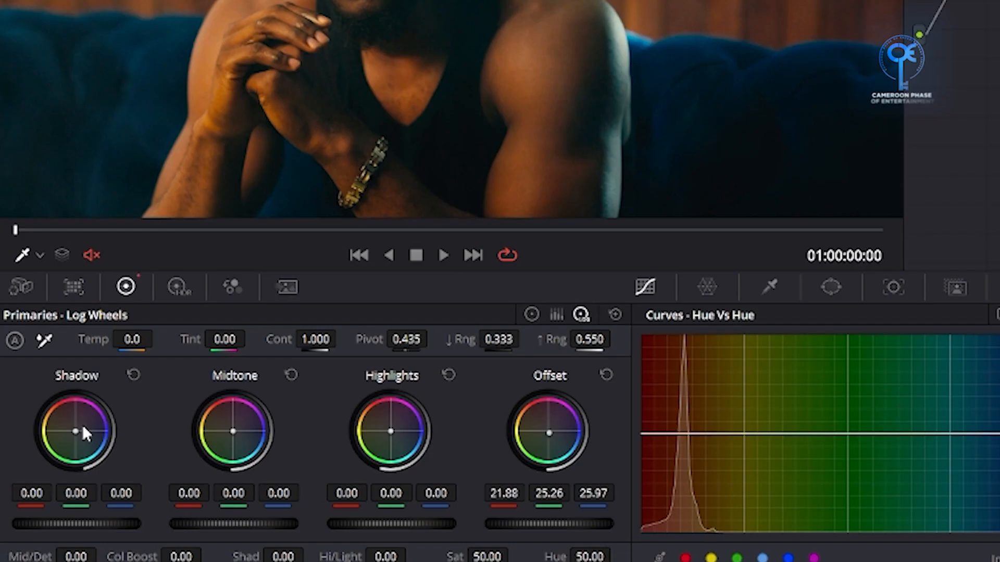
{"action": "left_click_drag", "start_coordinate": [75, 431], "coordinate": [78, 432]}
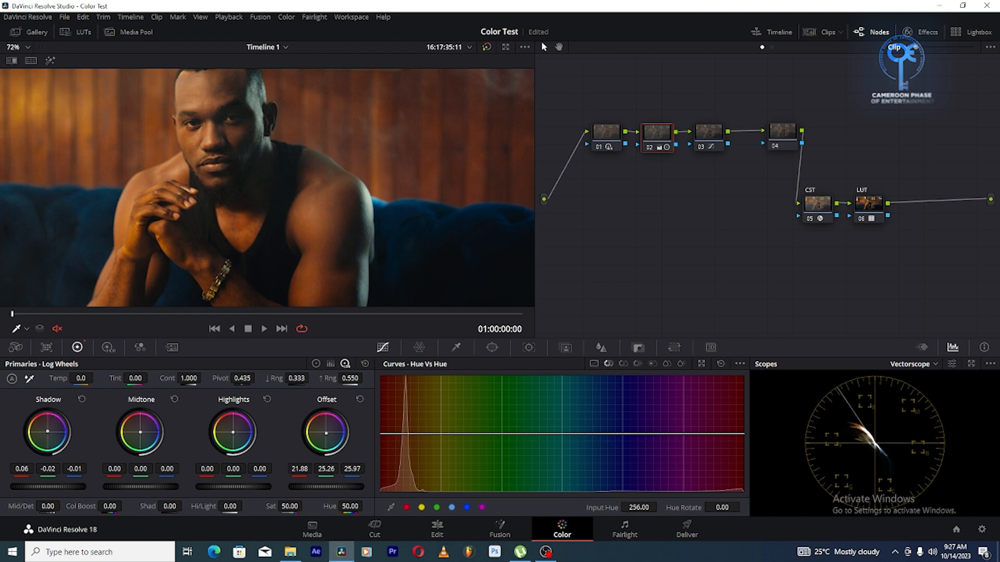
{"action": "left_click_drag", "start_coordinate": [78, 432], "coordinate": [77, 433]}
Set the low range of node 02's log wheels to 0.322 while judging the shadow tint on the skin
{"action": "scroll", "coordinate": [198, 239], "scroll_direction": "down", "scroll_amount": 2}
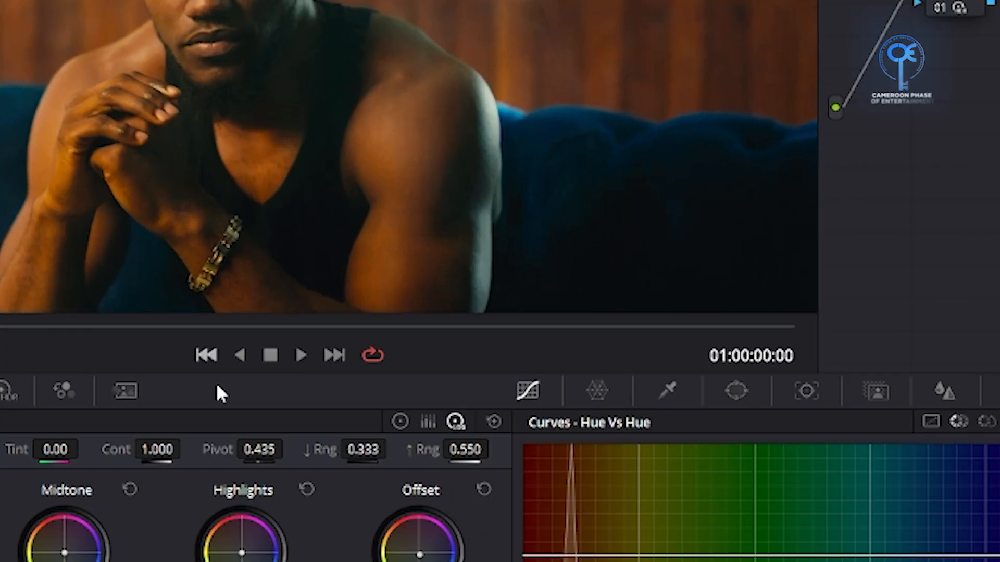
{"action": "left_click_drag", "start_coordinate": [299, 384], "coordinate": [285, 383]}
{"action": "mouse_move", "coordinate": [363, 450]}
{"action": "left_mouse_down"}
{"action": "mouse_move", "coordinate": [314, 450]}
{"action": "mouse_move", "coordinate": [372, 449]}
{"action": "mouse_move", "coordinate": [328, 450]}
{"action": "mouse_move", "coordinate": [363, 449]}
{"action": "mouse_move", "coordinate": [355, 449]}
{"action": "left_mouse_up"}
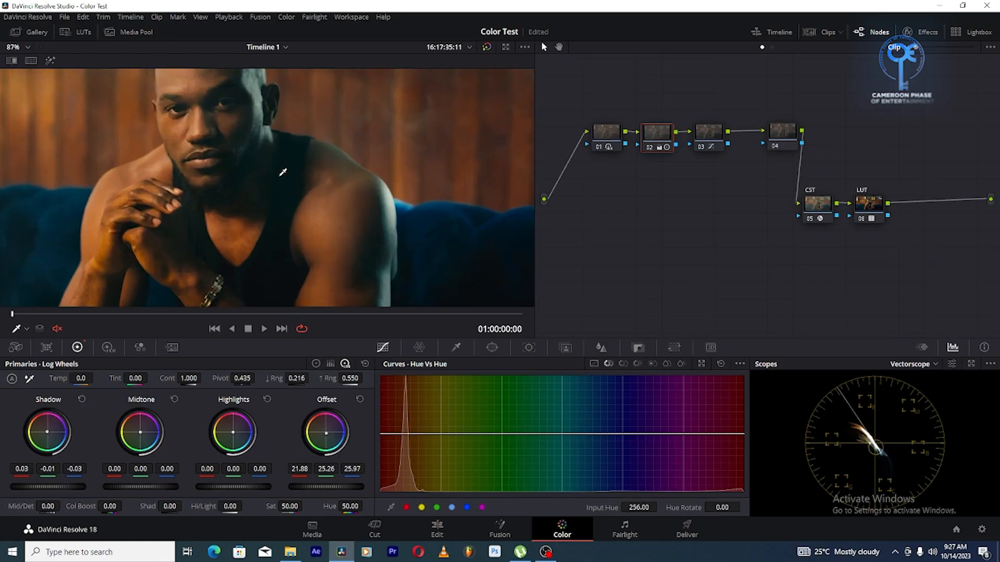
{"action": "scroll", "coordinate": [283, 172], "scroll_direction": "up", "scroll_amount": 2}
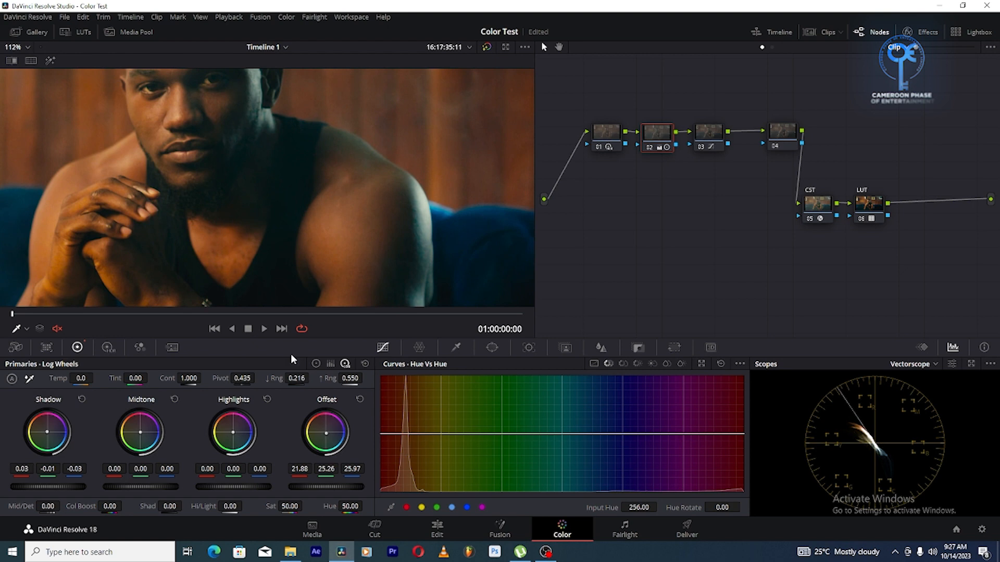
{"action": "left_click_drag", "start_coordinate": [298, 379], "coordinate": [304, 379]}
{"action": "left_click_drag", "start_coordinate": [297, 379], "coordinate": [317, 378]}
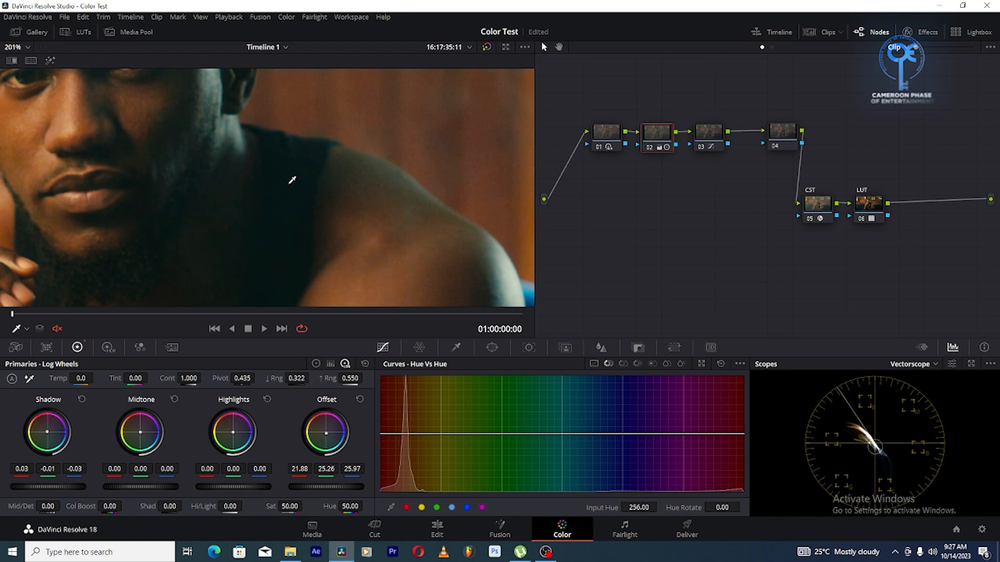
{"action": "scroll", "coordinate": [290, 179], "scroll_direction": "down", "scroll_amount": 6}
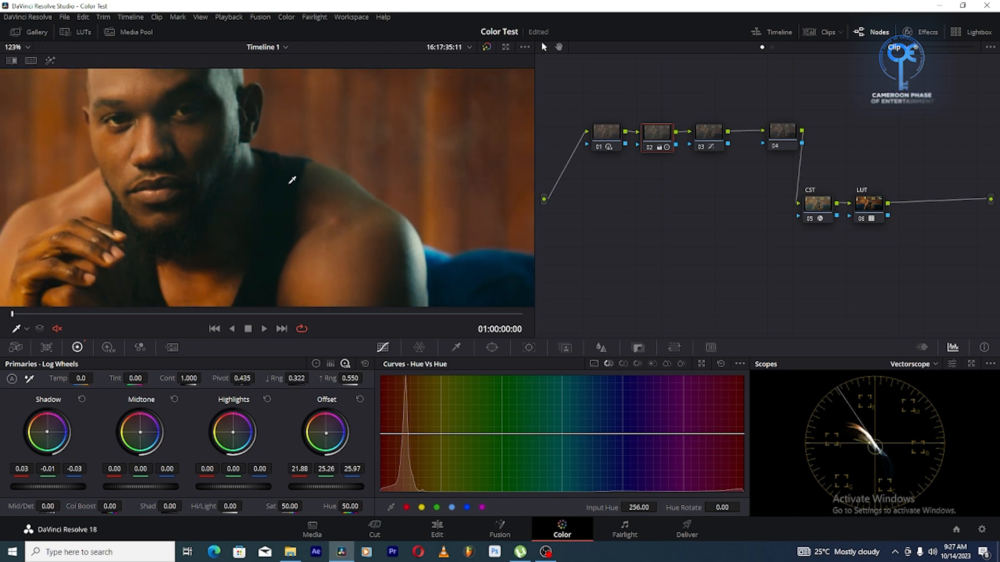
Remove the orange control point from node 03's Hue Vs Sat curve
{"action": "left_click", "coordinate": [523, 314]}
{"action": "left_click", "coordinate": [98, 314]}
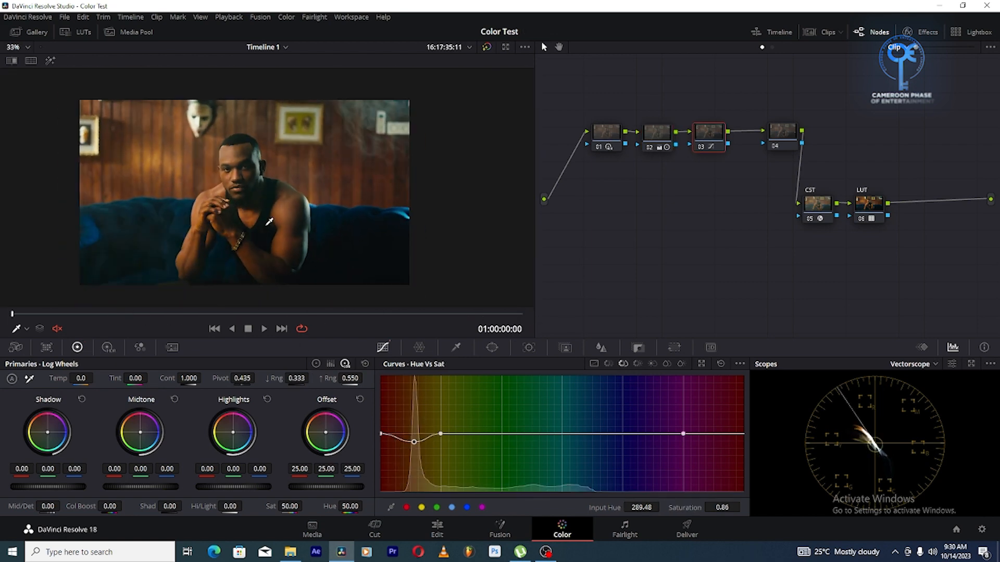
{"action": "right_click", "coordinate": [412, 443]}
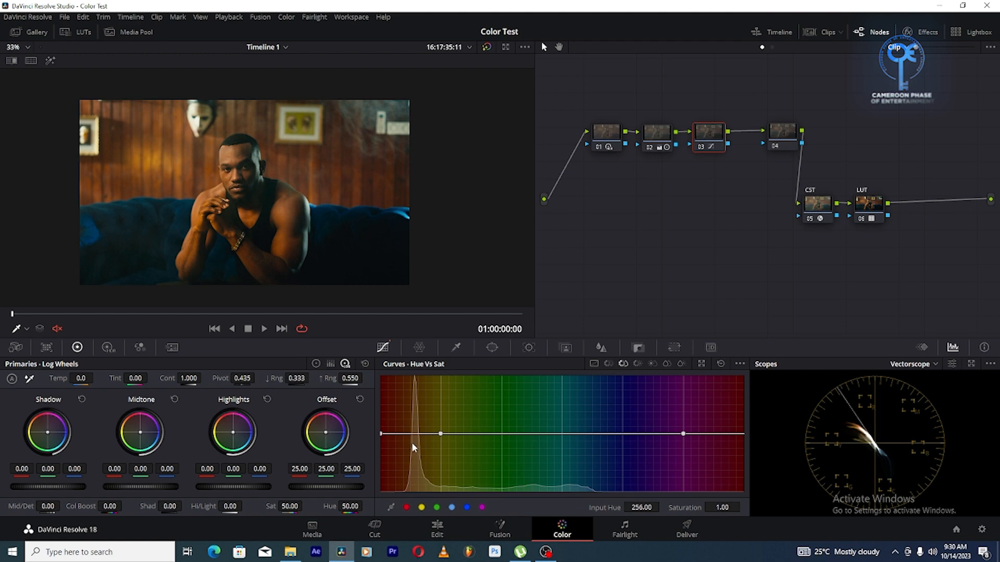
On node 04, sample the man's shoulder skin tone with a 3D Qualifier stroke
{"action": "left_click", "coordinate": [783, 131]}
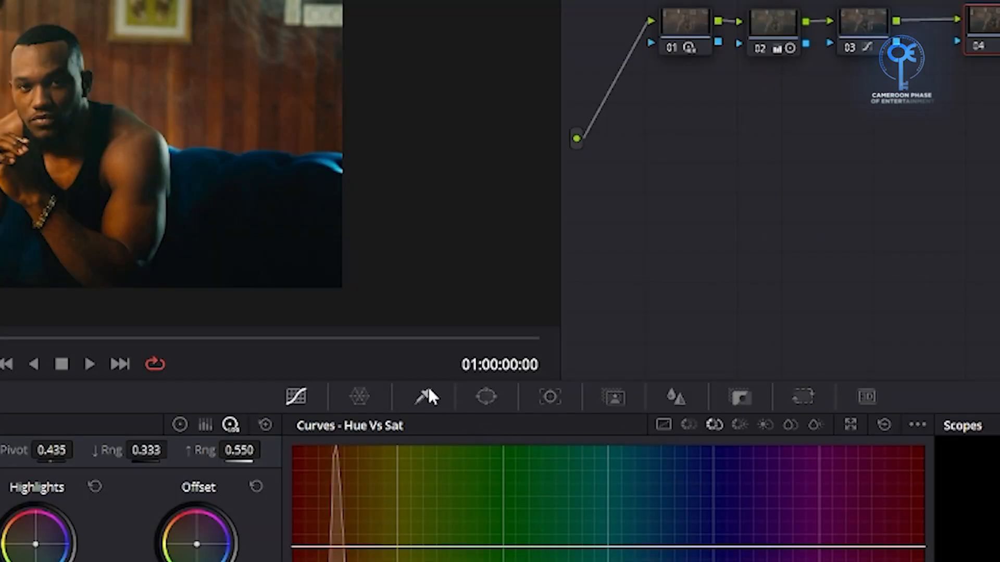
{"action": "left_click", "coordinate": [427, 396]}
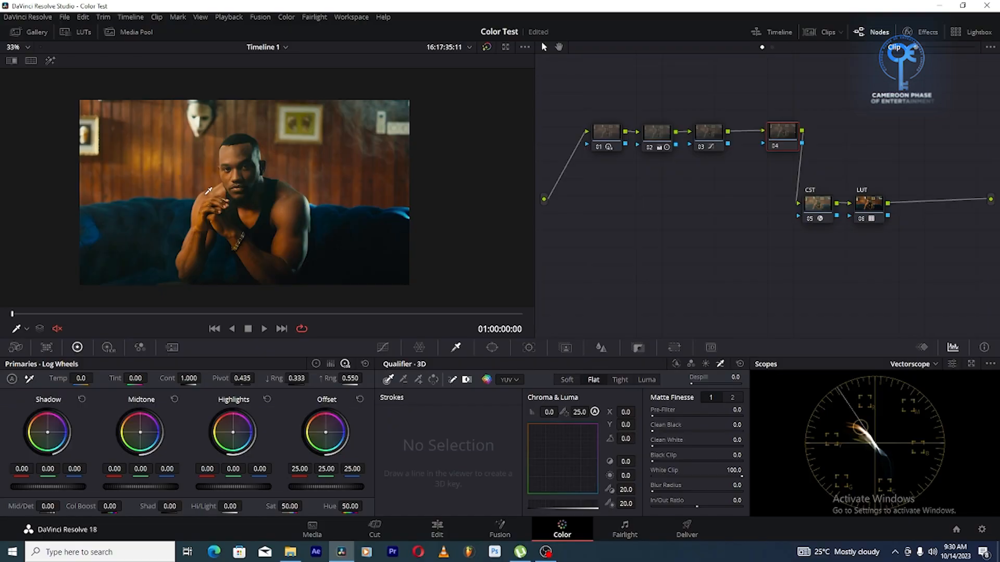
{"action": "left_click_drag", "start_coordinate": [207, 195], "coordinate": [212, 193]}
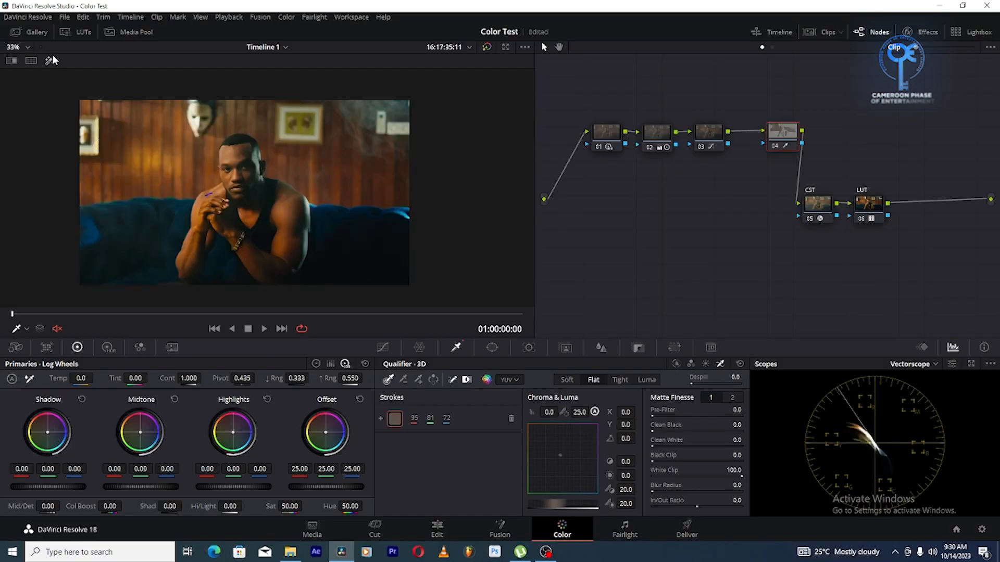
Inspect node 04's skin selection with the viewer's Highlight mode on the enlarged frame, and restore the normal image
{"action": "left_click", "coordinate": [51, 61]}
{"action": "scroll", "coordinate": [192, 167], "scroll_direction": "up", "scroll_amount": 5}
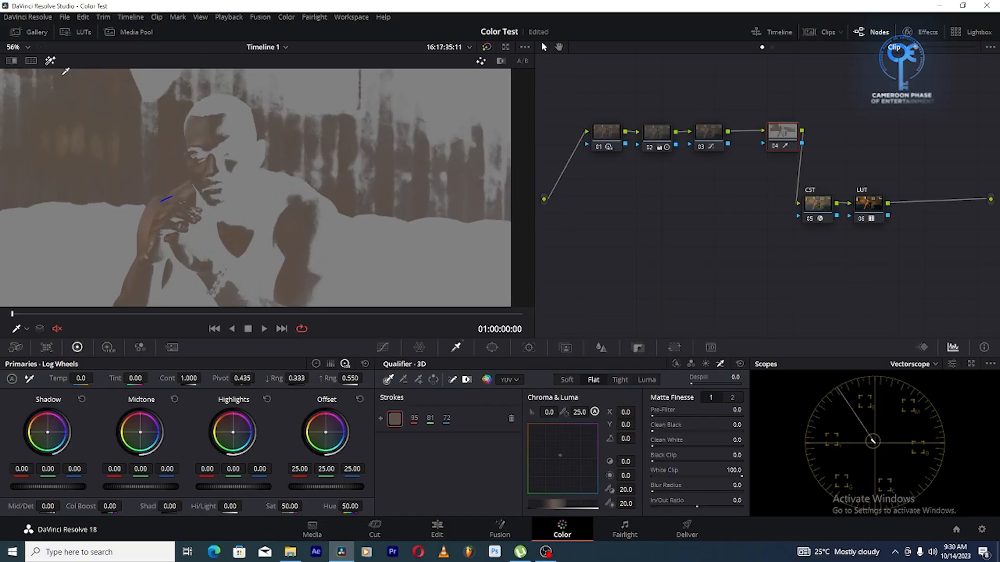
{"action": "left_click", "coordinate": [50, 61]}
{"action": "left_click", "coordinate": [50, 62]}
{"action": "left_click", "coordinate": [50, 61]}
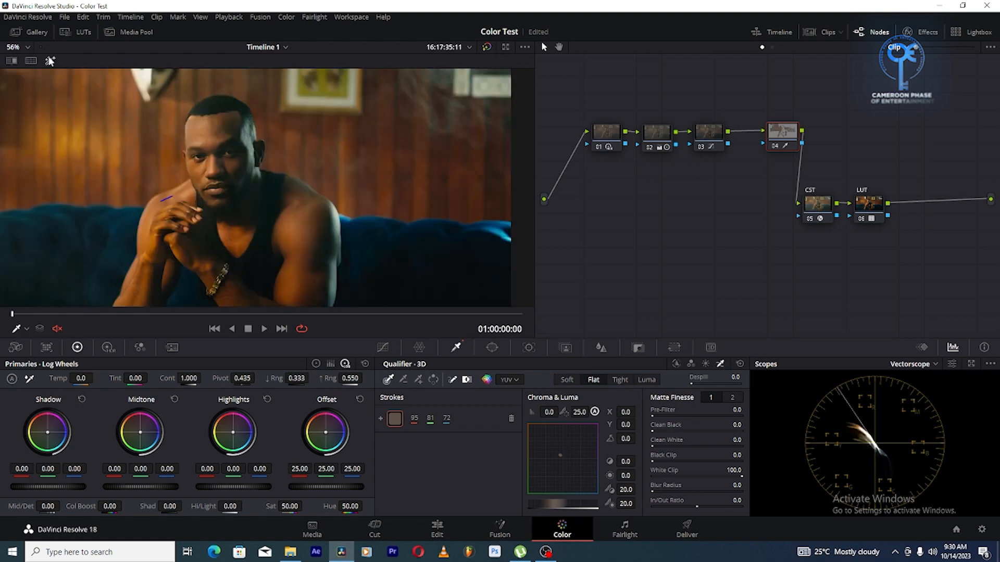
Check node 04's skin selection in Highlight mode and set its matte Blur Radius to 19.8
{"action": "left_click", "coordinate": [50, 62]}
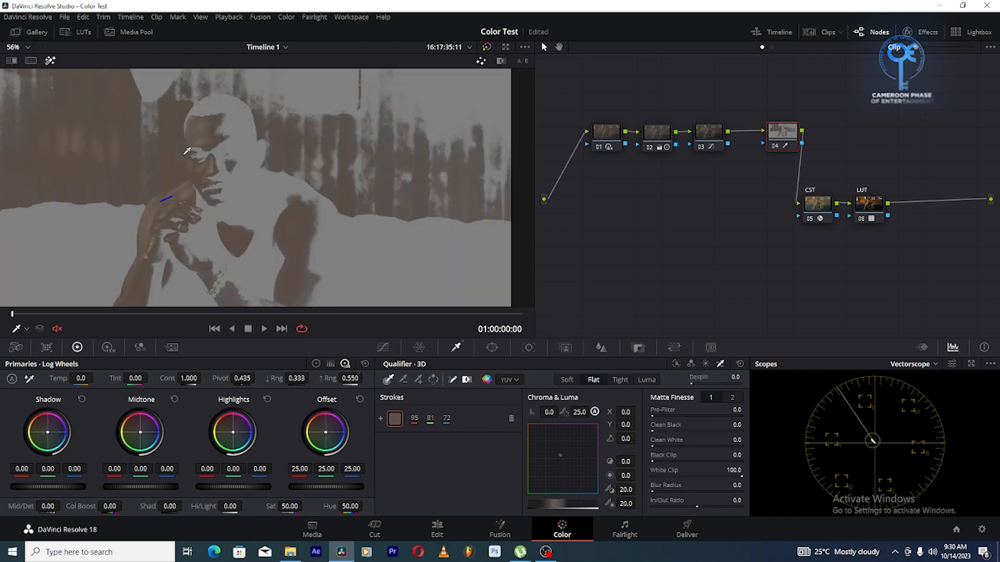
{"action": "left_click_drag", "start_coordinate": [187, 152], "coordinate": [192, 100]}
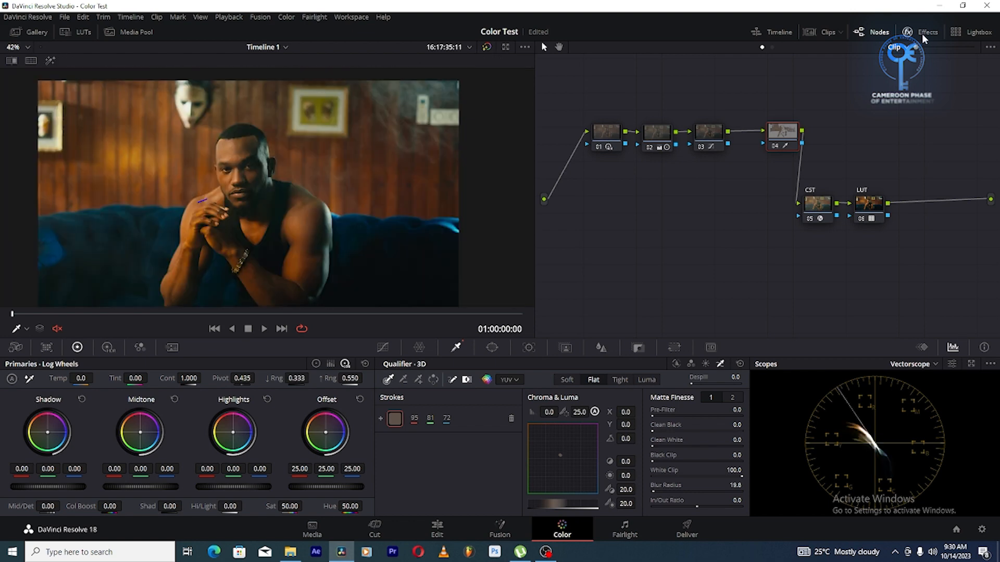
Add the Color Compressor effect to node 04 and sample the skin on the man's face as its Target Color
{"action": "left_click", "coordinate": [924, 35]}
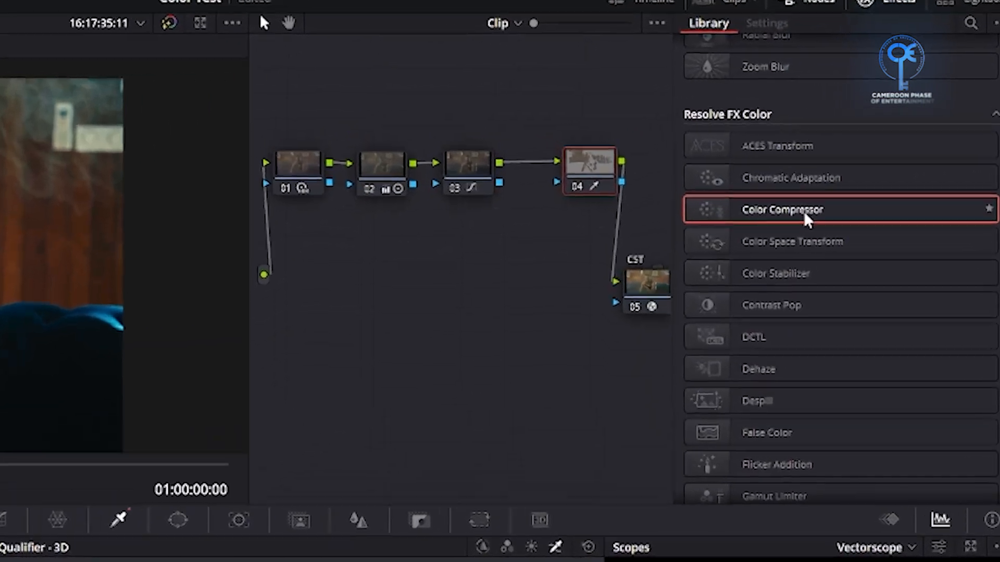
{"action": "left_click_drag", "start_coordinate": [835, 160], "coordinate": [730, 137]}
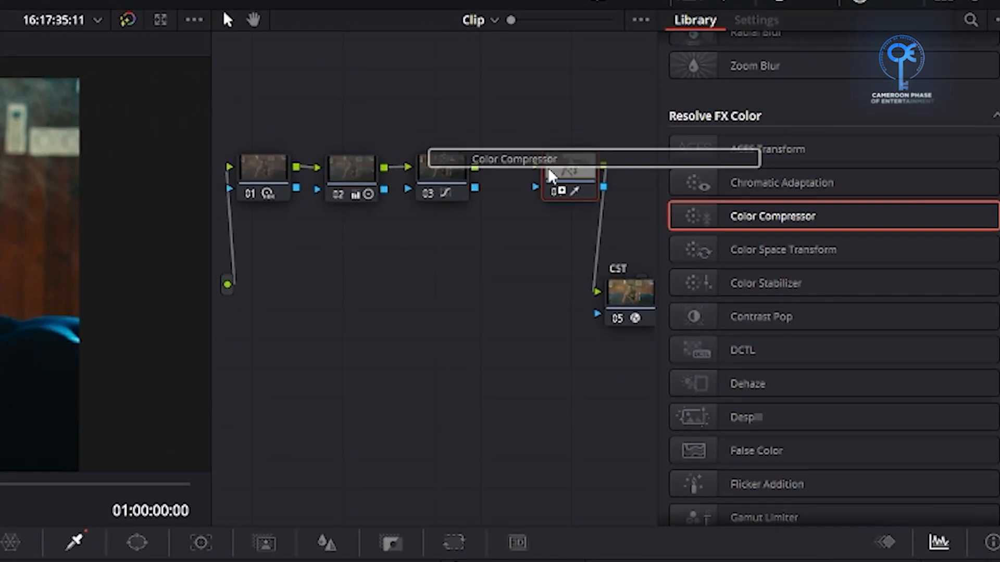
{"action": "left_click_drag", "start_coordinate": [551, 176], "coordinate": [565, 180]}
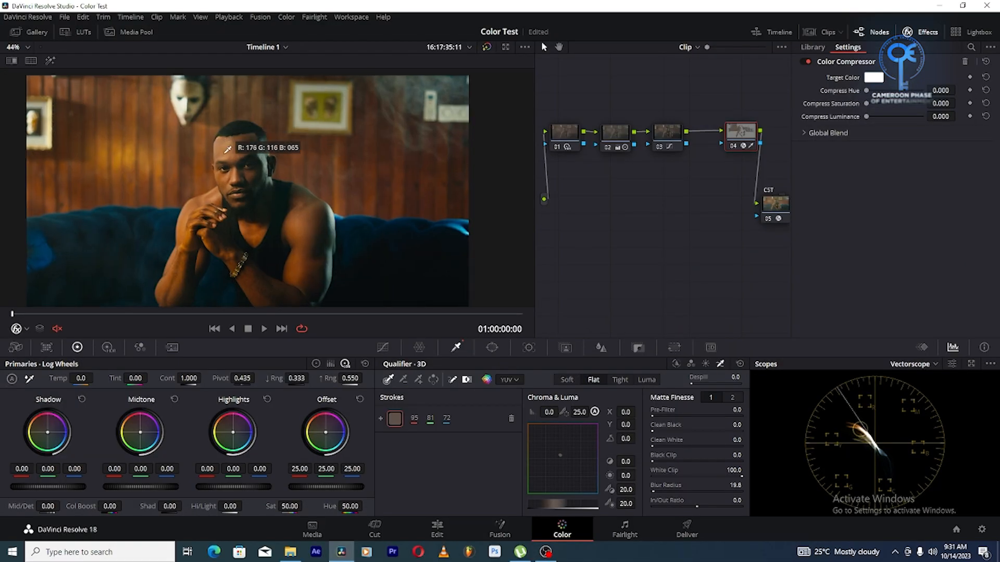
{"action": "scroll", "coordinate": [227, 150], "scroll_direction": "up", "scroll_amount": 2}
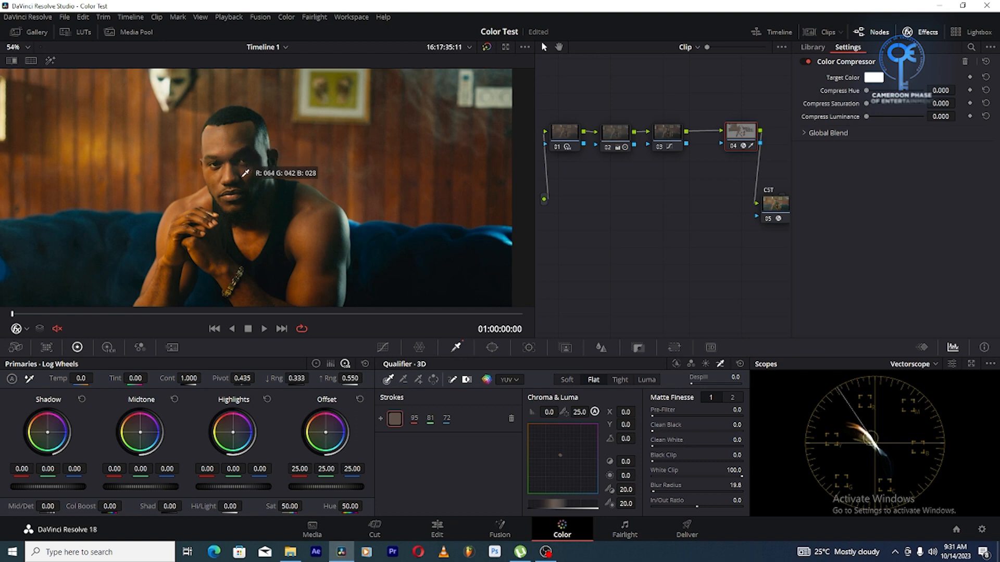
{"action": "scroll", "coordinate": [245, 173], "scroll_direction": "up", "scroll_amount": 2}
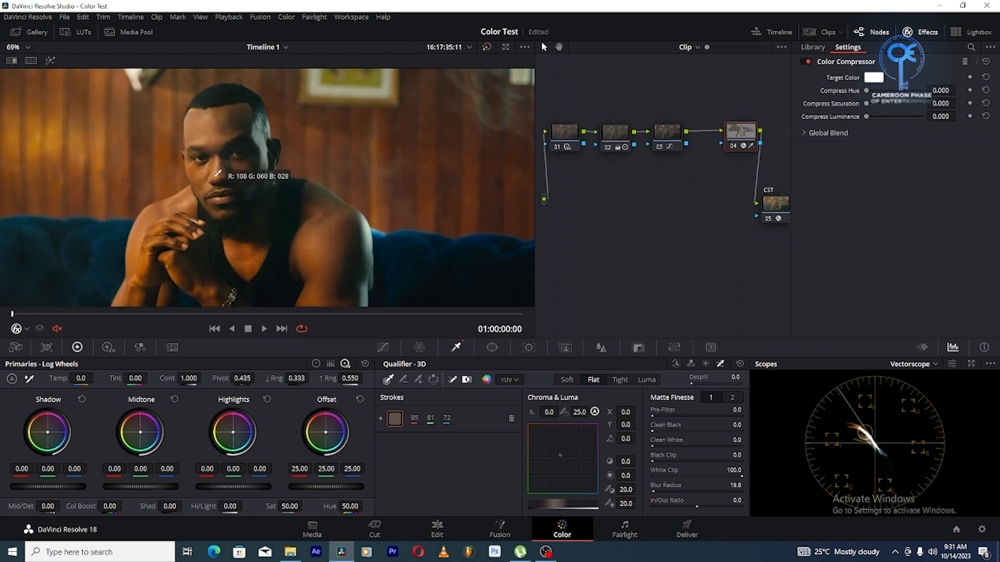
{"action": "left_click", "coordinate": [217, 174]}
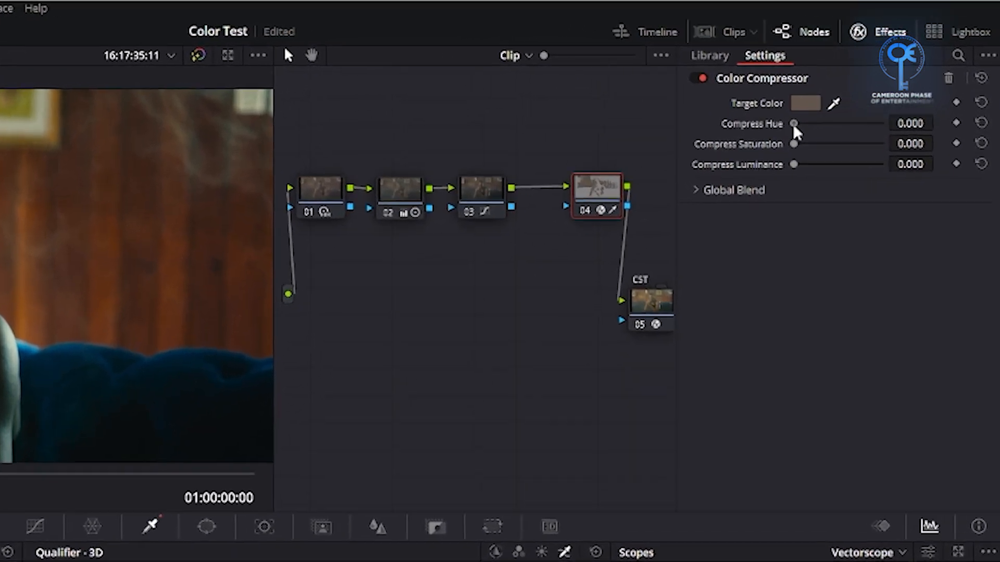
Set the Color Compressor's Compress Hue to 0.651 and Compress Saturation to 0.431, checking the highlighted skin selection
{"action": "left_click_drag", "start_coordinate": [792, 124], "coordinate": [846, 126]}
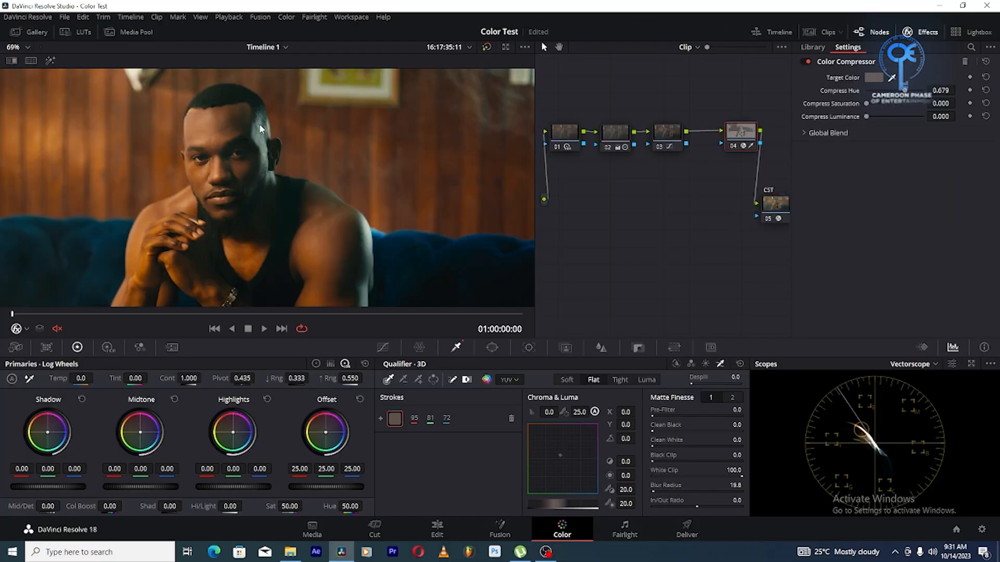
{"action": "left_click", "coordinate": [50, 60]}
{"action": "left_click", "coordinate": [50, 60]}
{"action": "mouse_move", "coordinate": [905, 96]}
{"action": "left_mouse_down"}
{"action": "mouse_move", "coordinate": [847, 110]}
{"action": "mouse_move", "coordinate": [909, 103]}
{"action": "mouse_move", "coordinate": [890, 104]}
{"action": "left_mouse_up"}
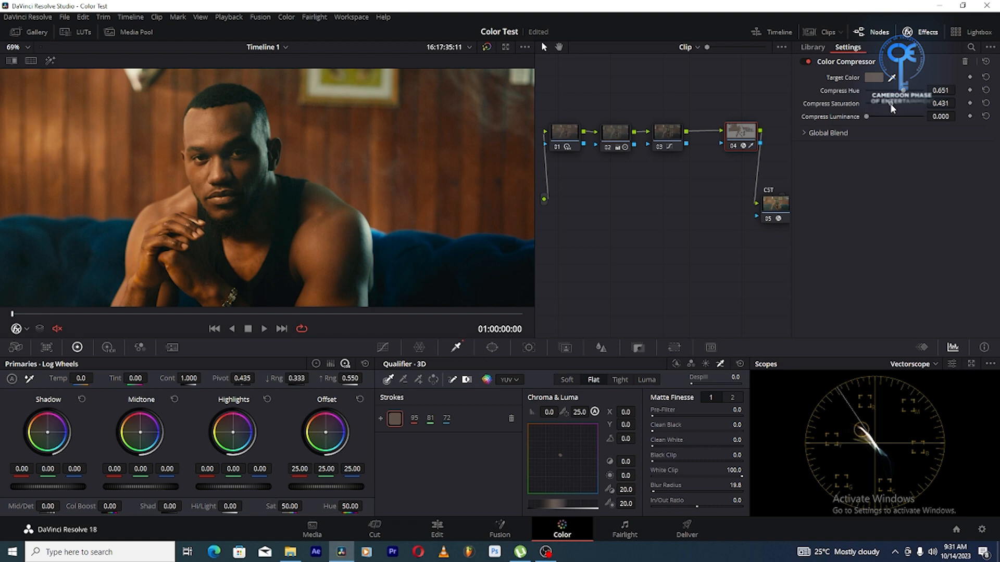
{"action": "scroll", "coordinate": [210, 211], "scroll_direction": "down", "scroll_amount": 2}
{"action": "scroll", "coordinate": [211, 211], "scroll_direction": "down", "scroll_amount": 2}
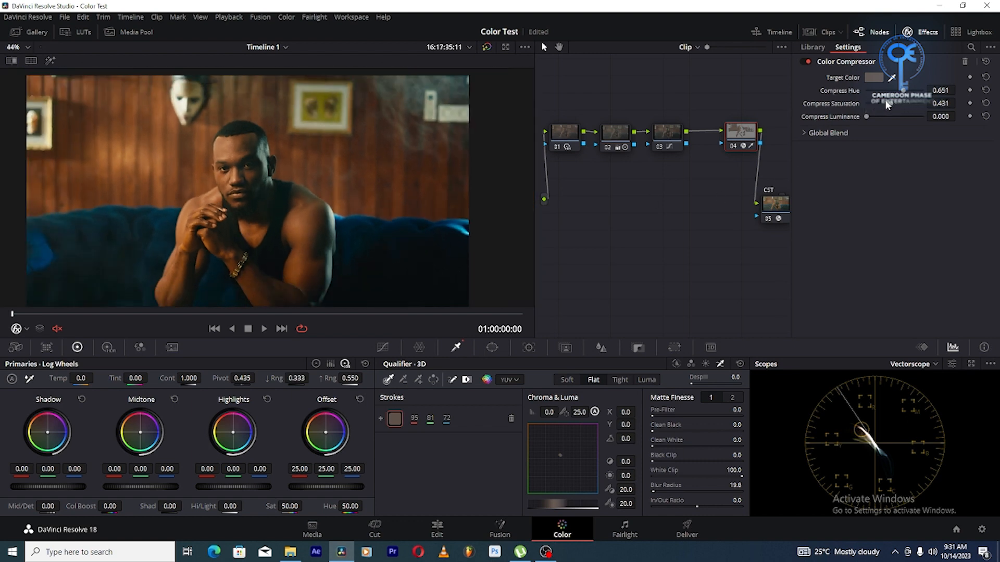
{"action": "left_click", "coordinate": [926, 32]}
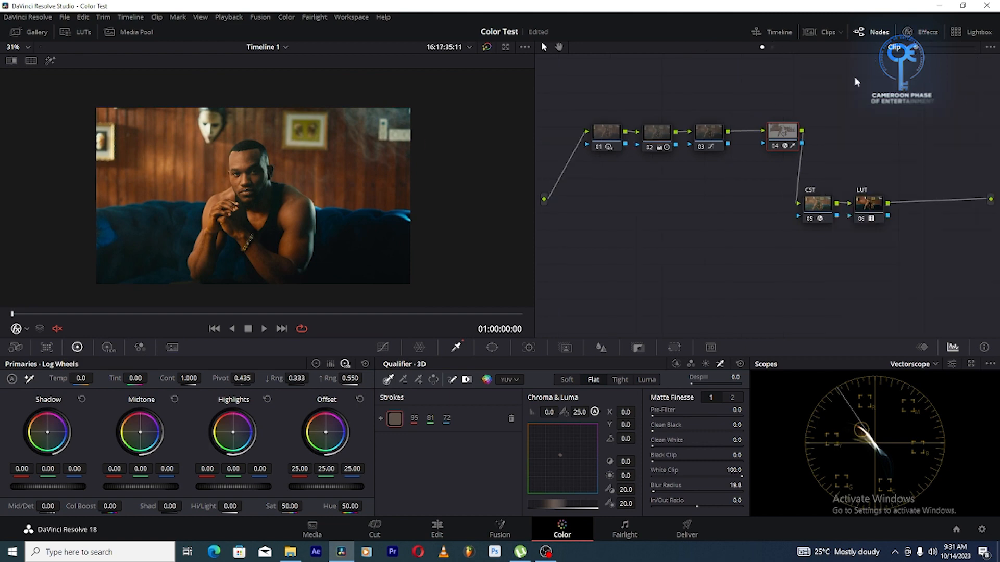
Compare the skin tones with node 04 disabled and enabled, and examine the grade across the clip and on the enlarged frame
{"action": "left_click", "coordinate": [774, 146]}
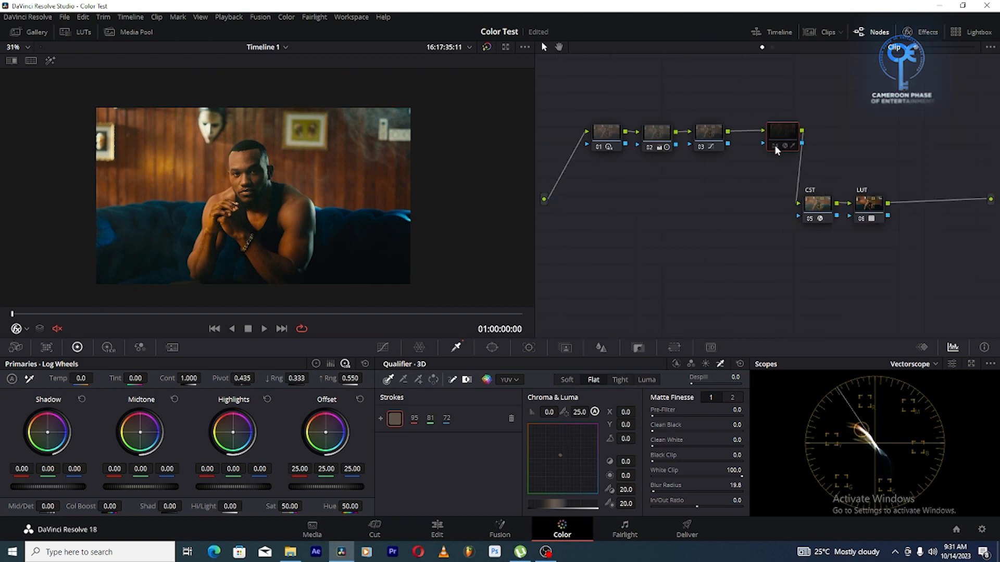
{"action": "left_click", "coordinate": [775, 146]}
{"action": "left_click", "coordinate": [774, 147]}
{"action": "left_click", "coordinate": [775, 146]}
{"action": "scroll", "coordinate": [254, 188], "scroll_direction": "up", "scroll_amount": 4}
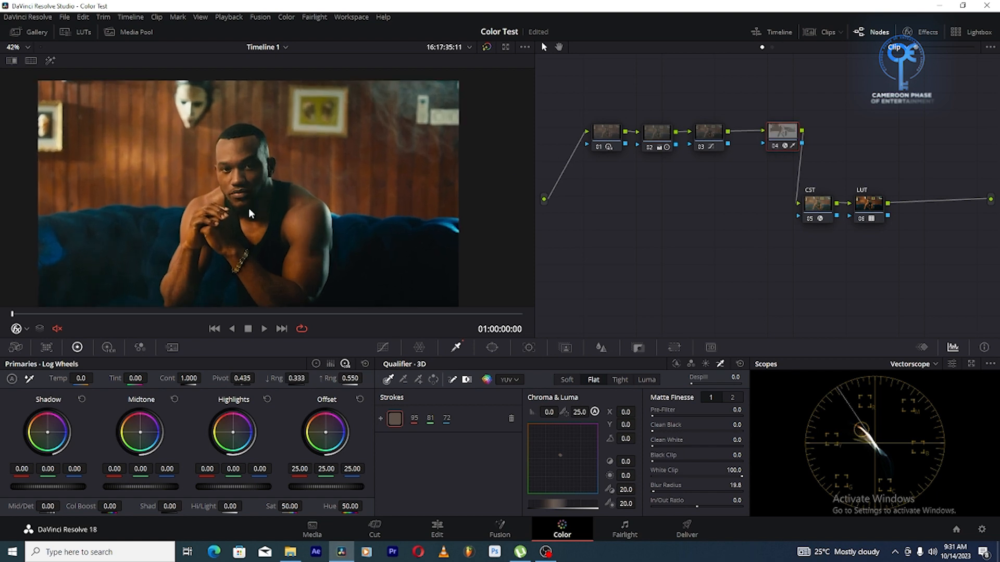
{"action": "scroll", "coordinate": [104, 180], "scroll_direction": "down", "scroll_amount": 3}
{"action": "left_click_drag", "start_coordinate": [129, 315], "coordinate": [5, 318]}
{"action": "scroll", "coordinate": [254, 185], "scroll_direction": "down", "scroll_amount": 1}
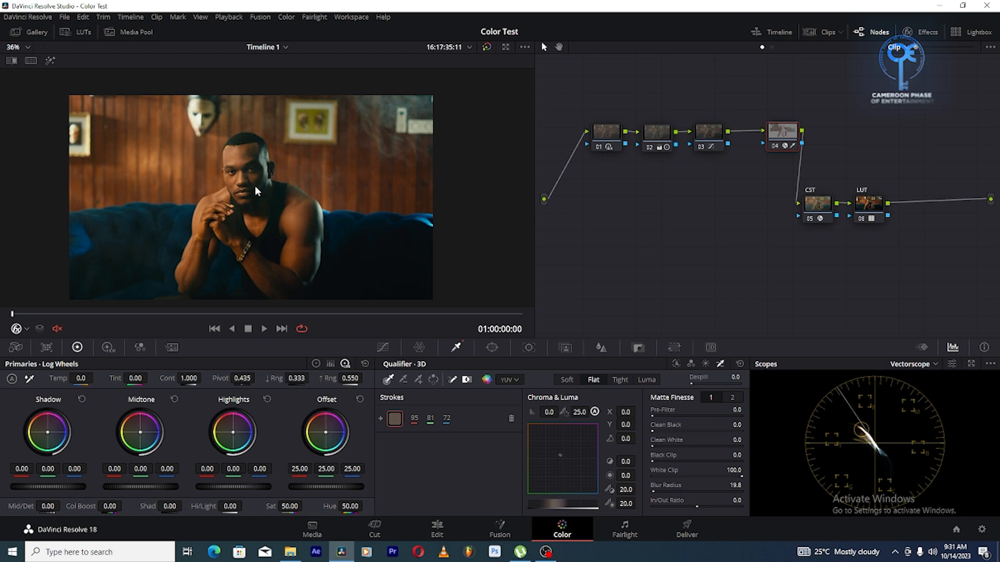
{"action": "scroll", "coordinate": [226, 230], "scroll_direction": "up", "scroll_amount": 3}
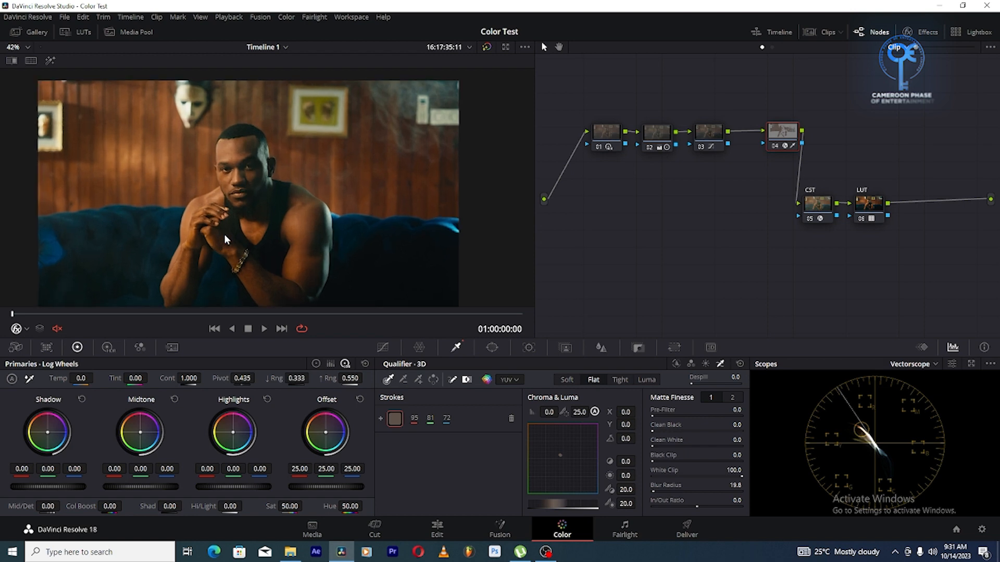
{"action": "scroll", "coordinate": [224, 233], "scroll_direction": "down", "scroll_amount": 4}
On node 03's Hue Vs Sat curve, add a yellow-range point and move it to Input Hue 291.54 with Saturation 0.69
{"action": "left_click", "coordinate": [711, 129]}
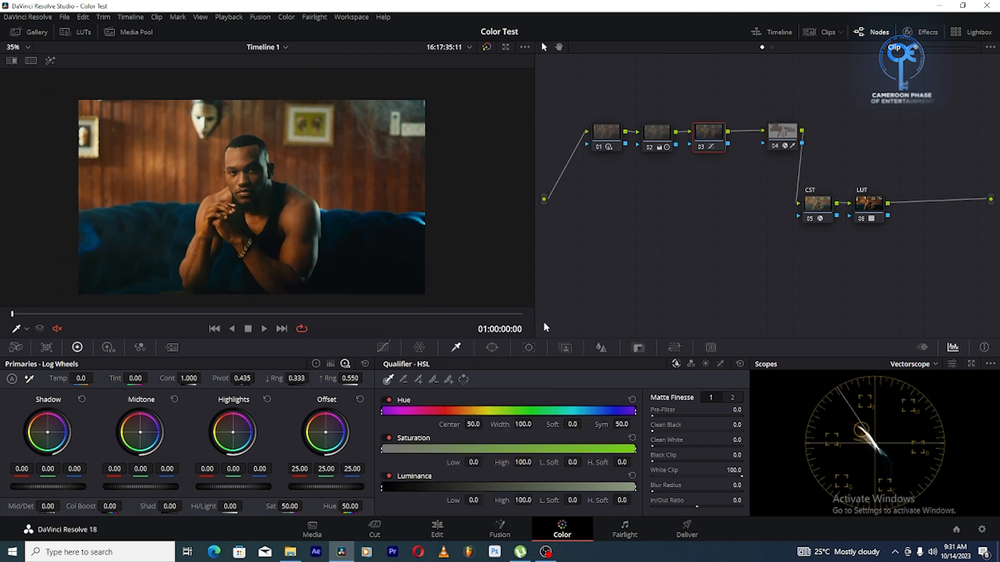
{"action": "left_click", "coordinate": [382, 347]}
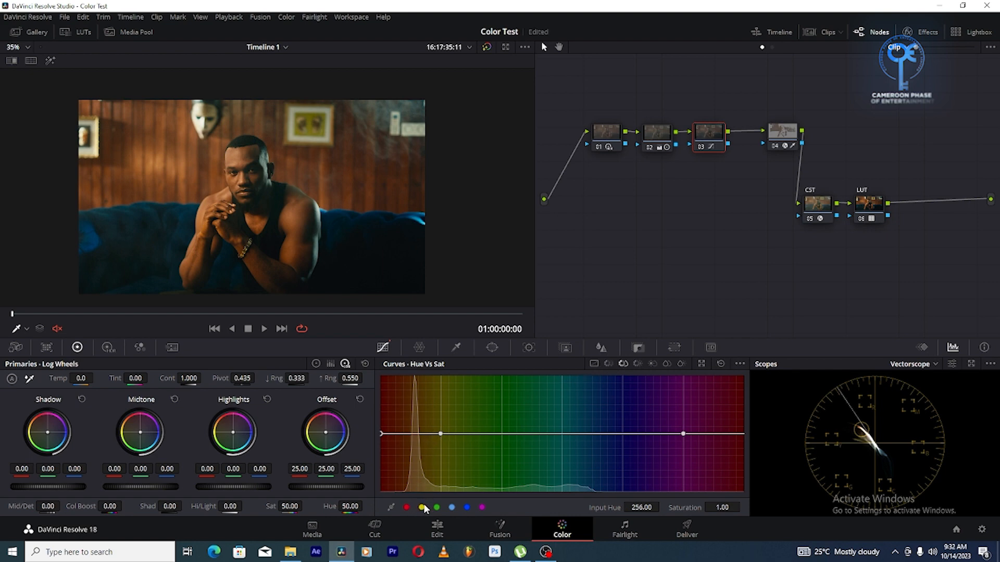
{"action": "left_click", "coordinate": [423, 508]}
{"action": "left_click_drag", "start_coordinate": [442, 435], "coordinate": [417, 456]}
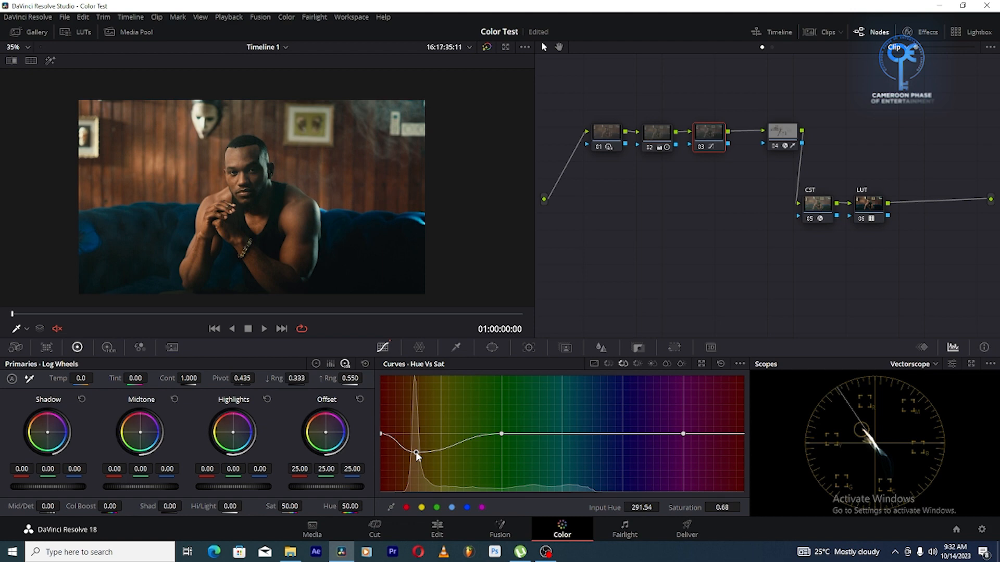
{"action": "left_click_drag", "start_coordinate": [417, 455], "coordinate": [417, 455]}
Play the graded clip full screen to review the teal-and-orange look and the skin tones
{"action": "scroll", "coordinate": [358, 217], "scroll_direction": "down", "scroll_amount": 2}
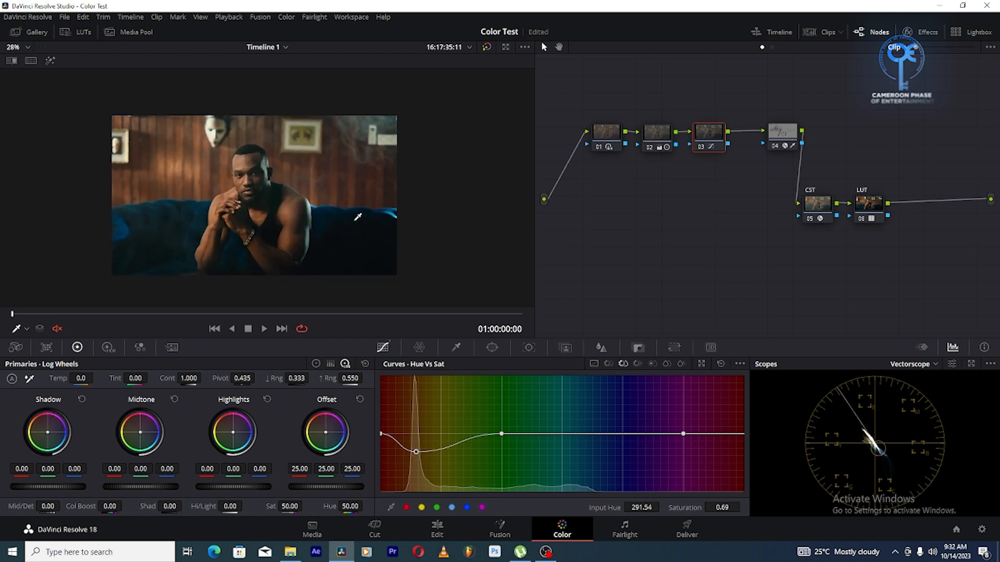
{"action": "key", "text": "p"}
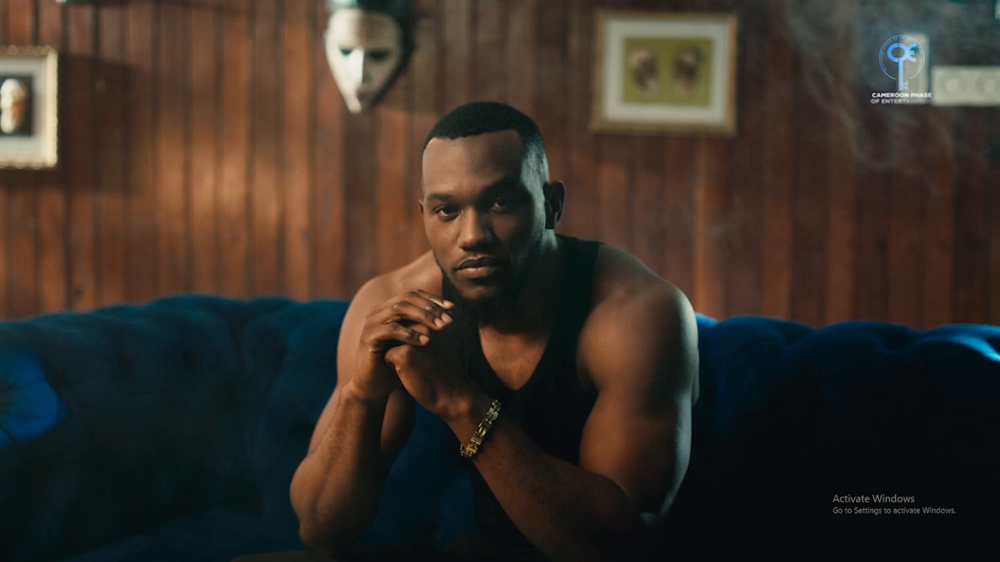
{"action": "key", "text": "space"}
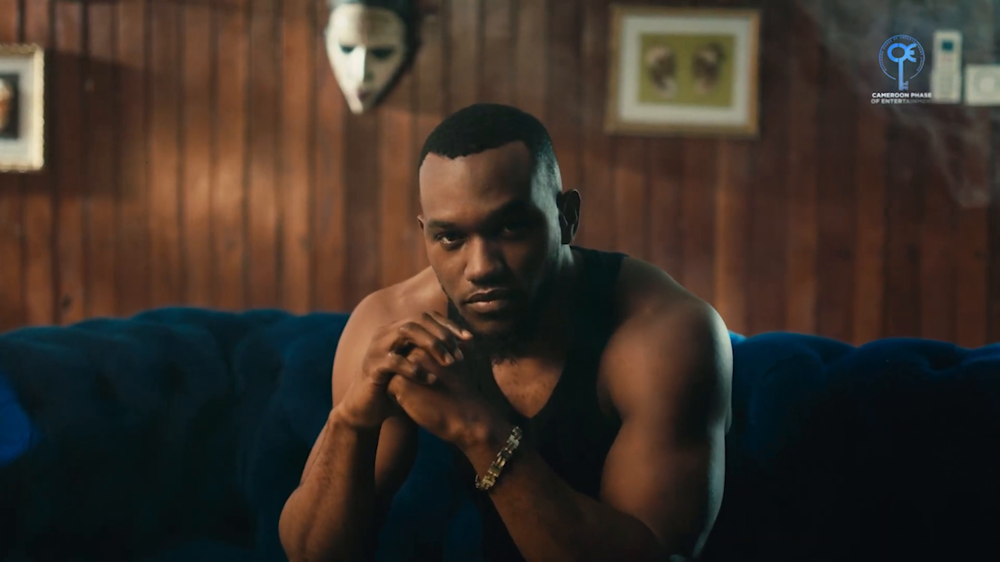